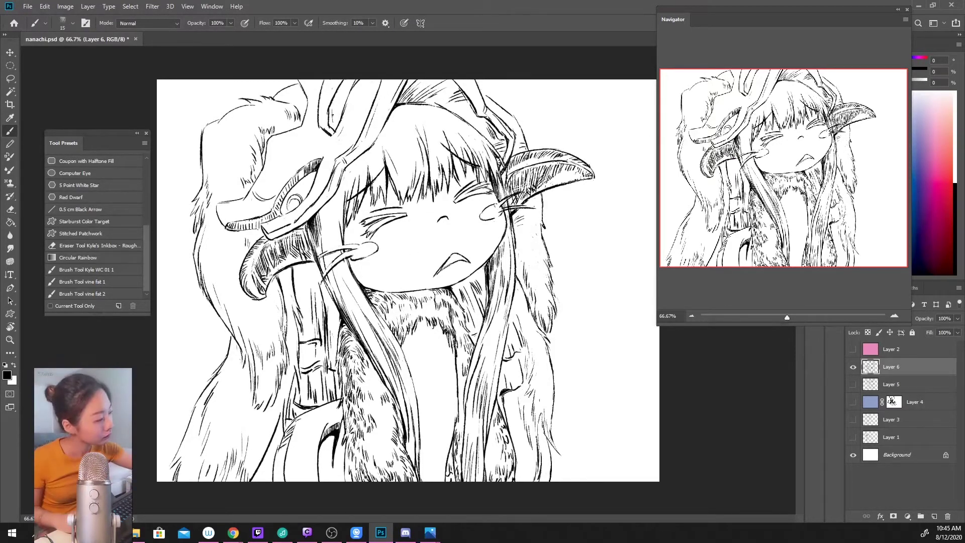
Step: Ink shading strokes inside the helmet's upper left horn and erase stray marks along the bangs on Layer 6
{"action": "mouse_move", "coordinate": [333, 104]}
{"action": "left_mouse_down"}
{"action": "mouse_move", "coordinate": [329, 128]}
{"action": "mouse_move", "coordinate": [319, 129]}
{"action": "mouse_move", "coordinate": [318, 98]}
{"action": "left_mouse_up"}
{"action": "left_click_drag", "start_coordinate": [333, 123], "coordinate": [329, 129]}
{"action": "key", "text": "e"}
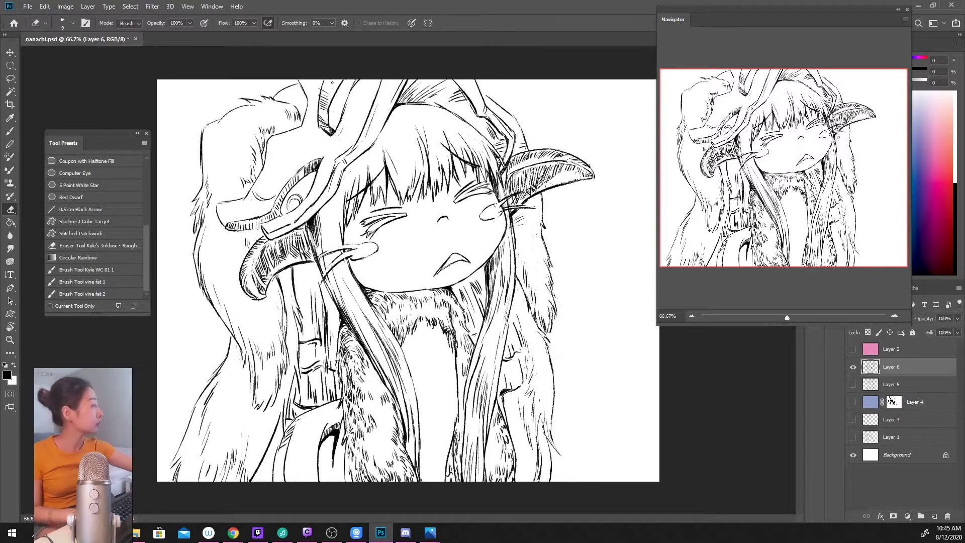
{"action": "key", "text": "b"}
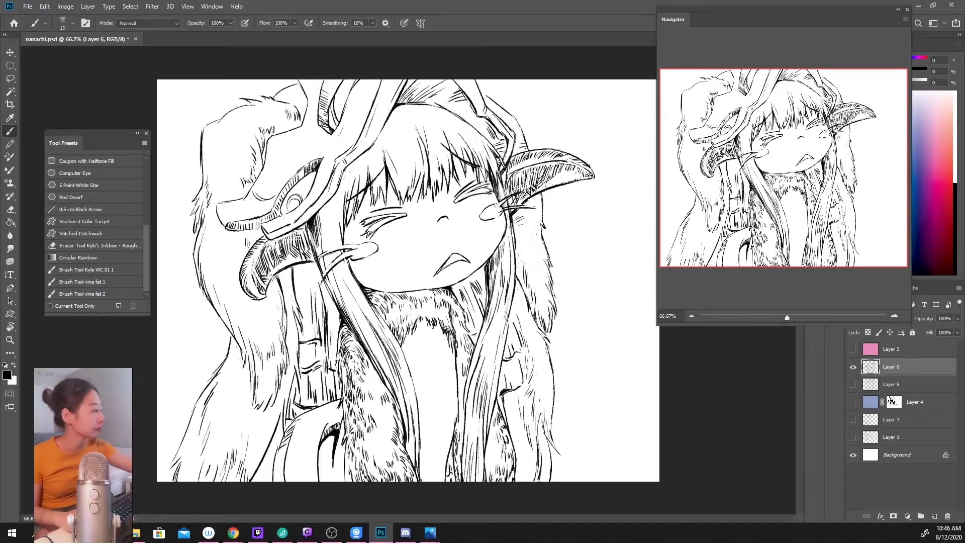
{"action": "key", "text": "e"}
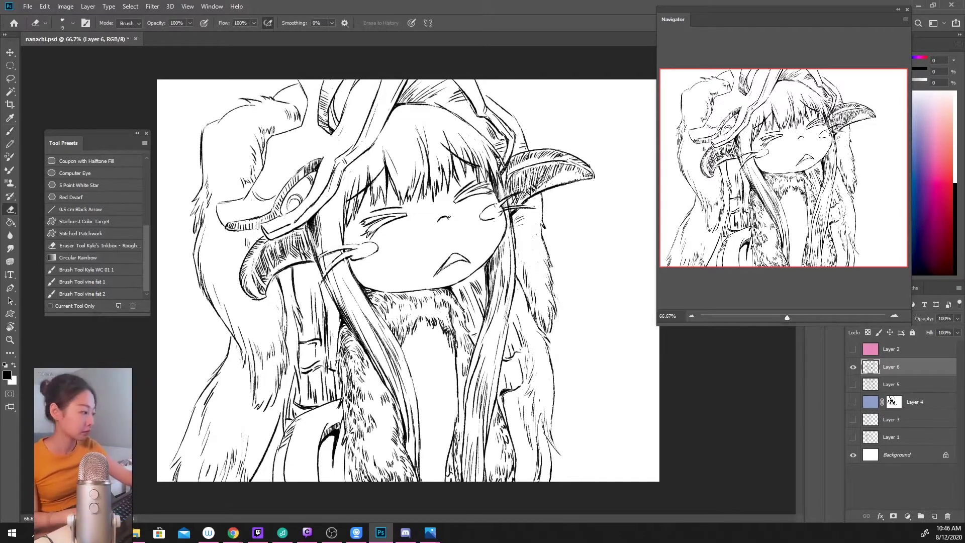
{"action": "key", "text": "b"}
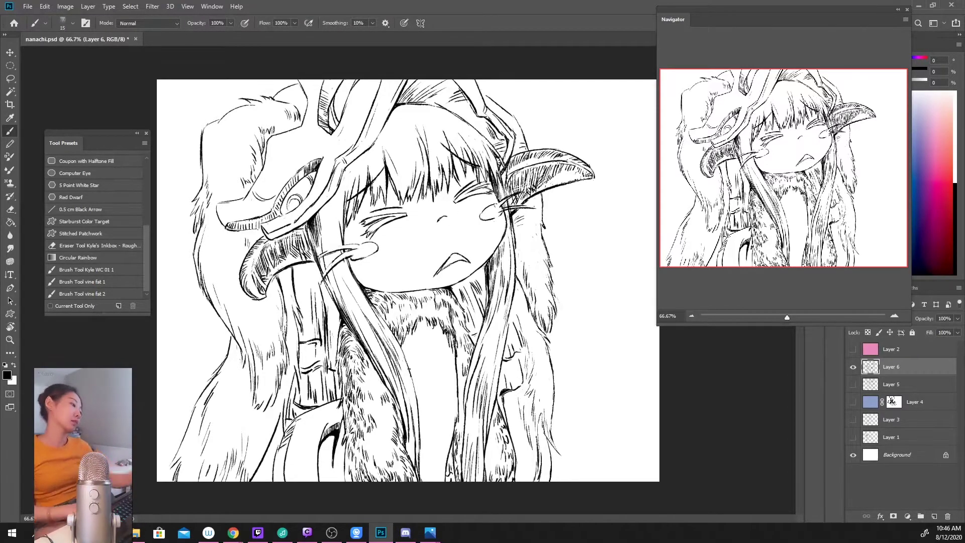
{"action": "key", "text": "e"}
{"action": "mouse_move", "coordinate": [430, 176]}
{"action": "left_mouse_down"}
{"action": "mouse_move", "coordinate": [427, 198]}
{"action": "mouse_move", "coordinate": [428, 181]}
{"action": "mouse_move", "coordinate": [466, 180]}
{"action": "left_mouse_up"}
{"action": "key", "text": "b"}
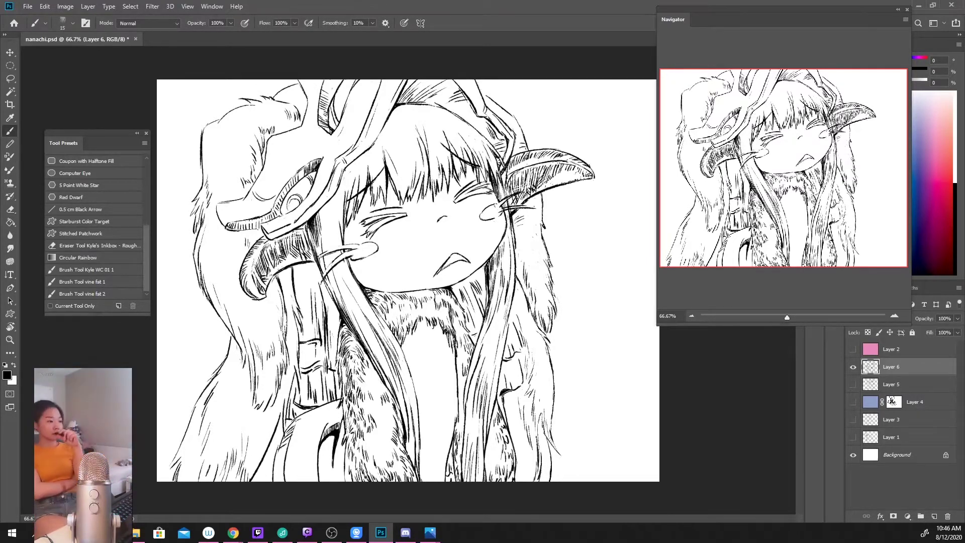
Step: Brush the first fine black strands into the left, centre and right sections of the bangs
{"action": "mouse_move", "coordinate": [389, 131]}
{"action": "left_mouse_down"}
{"action": "mouse_move", "coordinate": [386, 150]}
{"action": "mouse_move", "coordinate": [413, 168]}
{"action": "left_mouse_up"}
{"action": "left_click_drag", "start_coordinate": [383, 141], "coordinate": [360, 191]}
{"action": "mouse_move", "coordinate": [366, 157]}
{"action": "left_mouse_down"}
{"action": "mouse_move", "coordinate": [363, 179]}
{"action": "mouse_move", "coordinate": [346, 191]}
{"action": "left_mouse_up"}
{"action": "mouse_move", "coordinate": [340, 191]}
{"action": "left_mouse_down"}
{"action": "mouse_move", "coordinate": [333, 240]}
{"action": "mouse_move", "coordinate": [358, 294]}
{"action": "left_mouse_up"}
{"action": "left_click_drag", "start_coordinate": [377, 160], "coordinate": [374, 191]}
{"action": "left_click_drag", "start_coordinate": [486, 140], "coordinate": [478, 151]}
{"action": "left_click_drag", "start_coordinate": [491, 143], "coordinate": [490, 173]}
{"action": "left_click_drag", "start_coordinate": [451, 130], "coordinate": [431, 166]}
{"action": "mouse_move", "coordinate": [450, 145]}
{"action": "left_mouse_down"}
{"action": "mouse_move", "coordinate": [437, 165]}
{"action": "mouse_move", "coordinate": [411, 154]}
{"action": "mouse_move", "coordinate": [419, 140]}
{"action": "left_mouse_up"}
Step: Fill the crown and the left half of the bangs with fine hair strands that follow the curve of the head
{"action": "left_click_drag", "start_coordinate": [404, 116], "coordinate": [392, 121]}
{"action": "mouse_move", "coordinate": [420, 106]}
{"action": "left_mouse_down"}
{"action": "mouse_move", "coordinate": [397, 117]}
{"action": "mouse_move", "coordinate": [412, 114]}
{"action": "left_mouse_up"}
{"action": "left_click_drag", "start_coordinate": [438, 106], "coordinate": [424, 119]}
{"action": "left_click_drag", "start_coordinate": [371, 150], "coordinate": [364, 166]}
{"action": "mouse_move", "coordinate": [380, 144]}
{"action": "left_mouse_down"}
{"action": "mouse_move", "coordinate": [368, 162]}
{"action": "mouse_move", "coordinate": [390, 181]}
{"action": "left_mouse_up"}
{"action": "mouse_move", "coordinate": [404, 166]}
{"action": "left_mouse_down"}
{"action": "mouse_move", "coordinate": [393, 190]}
{"action": "mouse_move", "coordinate": [400, 187]}
{"action": "left_mouse_up"}
{"action": "left_click_drag", "start_coordinate": [412, 147], "coordinate": [400, 190]}
{"action": "mouse_move", "coordinate": [399, 172]}
{"action": "left_mouse_down"}
{"action": "mouse_move", "coordinate": [394, 195]}
{"action": "mouse_move", "coordinate": [350, 207]}
{"action": "left_mouse_up"}
{"action": "mouse_move", "coordinate": [413, 154]}
{"action": "left_mouse_down"}
{"action": "mouse_move", "coordinate": [407, 179]}
{"action": "mouse_move", "coordinate": [417, 178]}
{"action": "left_mouse_up"}
{"action": "mouse_move", "coordinate": [415, 162]}
{"action": "left_mouse_down"}
{"action": "mouse_move", "coordinate": [410, 180]}
{"action": "mouse_move", "coordinate": [432, 184]}
{"action": "left_mouse_up"}
{"action": "left_click_drag", "start_coordinate": [434, 107], "coordinate": [419, 121]}
{"action": "left_click_drag", "start_coordinate": [460, 108], "coordinate": [404, 131]}
{"action": "left_click_drag", "start_coordinate": [358, 160], "coordinate": [351, 176]}
{"action": "left_click_drag", "start_coordinate": [344, 193], "coordinate": [340, 216]}
{"action": "key", "text": "e"}
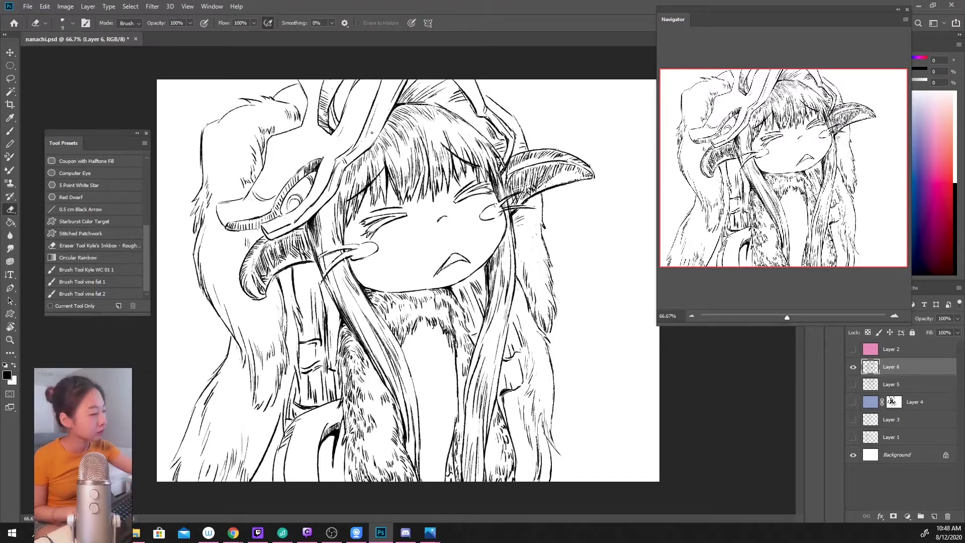
{"action": "key", "text": "b"}
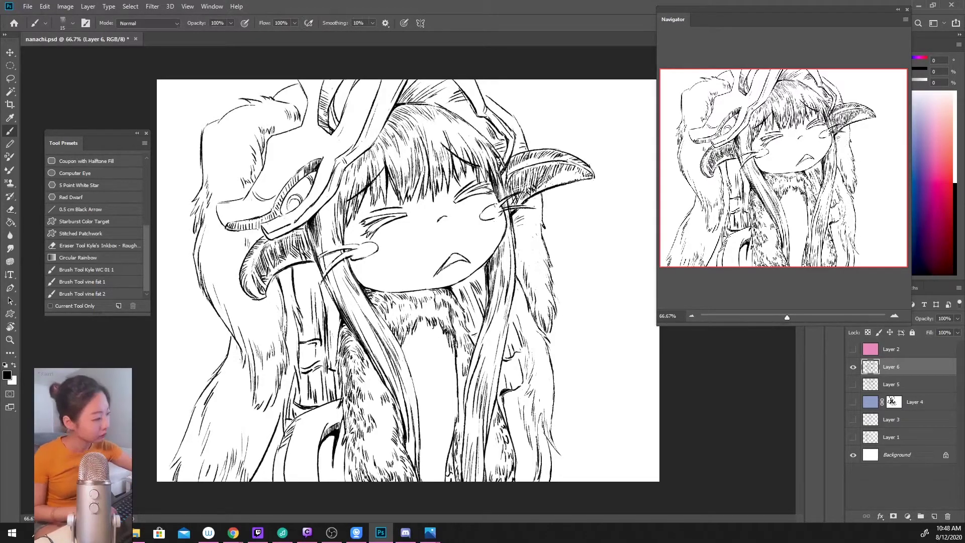
Step: Darken the left and centre bangs with short strokes from the parting towards the tips, undoing the misplaced stroke
{"action": "left_click_drag", "start_coordinate": [395, 141], "coordinate": [385, 163]}
{"action": "left_click_drag", "start_coordinate": [403, 130], "coordinate": [412, 159]}
{"action": "key", "text": "ctrl+z"}
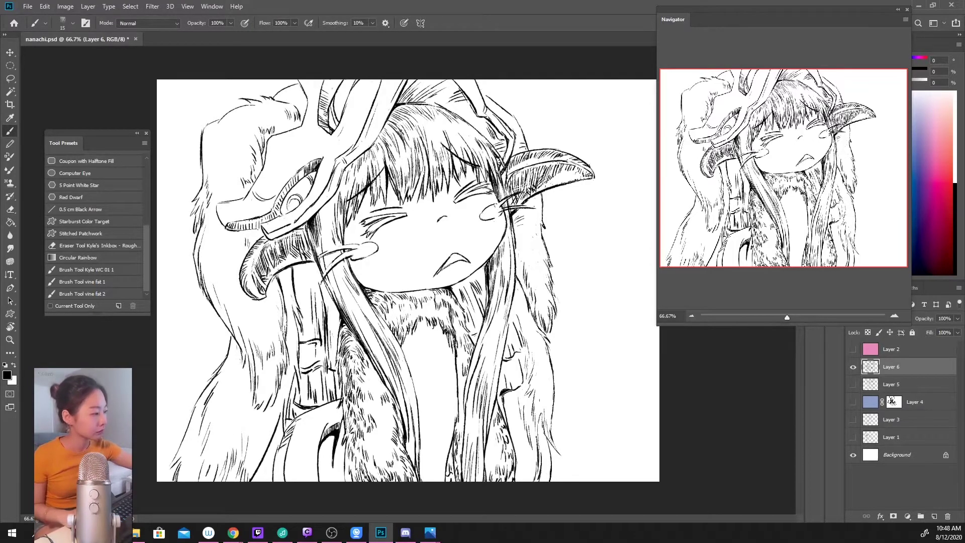
{"action": "left_click_drag", "start_coordinate": [396, 121], "coordinate": [405, 133]}
{"action": "mouse_move", "coordinate": [398, 114]}
{"action": "left_mouse_down"}
{"action": "mouse_move", "coordinate": [411, 129]}
{"action": "mouse_move", "coordinate": [377, 168]}
{"action": "mouse_move", "coordinate": [376, 192]}
{"action": "left_mouse_up"}
{"action": "left_click_drag", "start_coordinate": [386, 179], "coordinate": [380, 202]}
{"action": "mouse_move", "coordinate": [385, 159]}
{"action": "left_mouse_down"}
{"action": "mouse_move", "coordinate": [378, 171]}
{"action": "mouse_move", "coordinate": [378, 160]}
{"action": "left_mouse_up"}
{"action": "left_click_drag", "start_coordinate": [371, 156], "coordinate": [367, 173]}
{"action": "left_click_drag", "start_coordinate": [364, 171], "coordinate": [361, 188]}
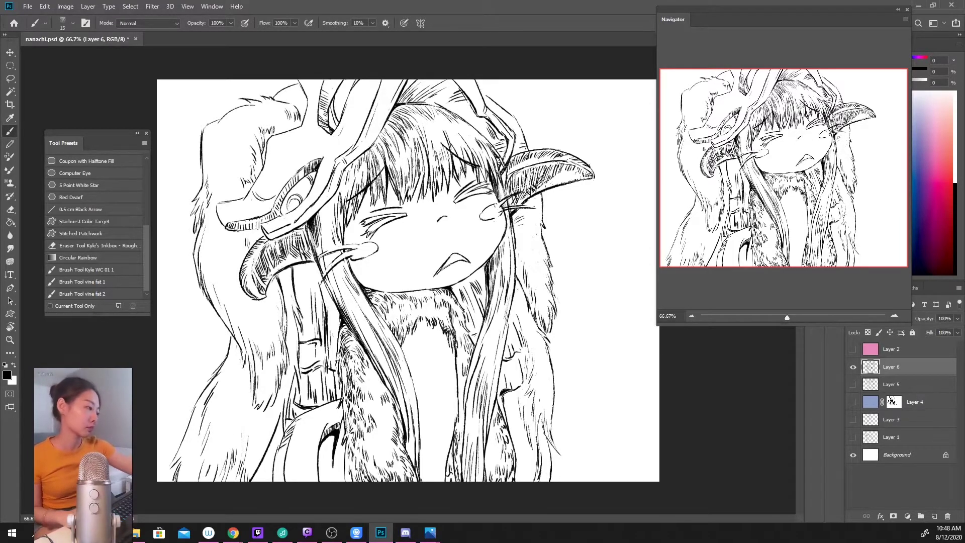
{"action": "left_click_drag", "start_coordinate": [376, 152], "coordinate": [370, 167]}
{"action": "mouse_move", "coordinate": [381, 150]}
{"action": "left_mouse_down"}
{"action": "mouse_move", "coordinate": [371, 161]}
{"action": "mouse_move", "coordinate": [378, 152]}
{"action": "left_mouse_up"}
{"action": "mouse_move", "coordinate": [393, 139]}
{"action": "left_mouse_down"}
{"action": "mouse_move", "coordinate": [386, 152]}
{"action": "mouse_move", "coordinate": [400, 160]}
{"action": "left_mouse_up"}
{"action": "left_click_drag", "start_coordinate": [400, 163], "coordinate": [398, 179]}
{"action": "mouse_move", "coordinate": [395, 163]}
{"action": "left_mouse_down"}
{"action": "mouse_move", "coordinate": [390, 175]}
{"action": "mouse_move", "coordinate": [359, 175]}
{"action": "mouse_move", "coordinate": [353, 201]}
{"action": "mouse_move", "coordinate": [406, 182]}
{"action": "left_mouse_up"}
{"action": "left_click_drag", "start_coordinate": [417, 156], "coordinate": [416, 175]}
{"action": "left_click_drag", "start_coordinate": [428, 155], "coordinate": [422, 174]}
Step: Add short shading strokes along the top of the crown and the upper centre of the bangs
{"action": "mouse_move", "coordinate": [427, 113]}
{"action": "left_mouse_down"}
{"action": "mouse_move", "coordinate": [411, 129]}
{"action": "mouse_move", "coordinate": [429, 152]}
{"action": "left_mouse_up"}
{"action": "left_click_drag", "start_coordinate": [440, 147], "coordinate": [438, 163]}
{"action": "left_click_drag", "start_coordinate": [436, 148], "coordinate": [431, 162]}
{"action": "left_click_drag", "start_coordinate": [415, 118], "coordinate": [404, 126]}
{"action": "left_click_drag", "start_coordinate": [416, 113], "coordinate": [407, 123]}
{"action": "mouse_move", "coordinate": [427, 109]}
{"action": "left_mouse_down"}
{"action": "mouse_move", "coordinate": [413, 119]}
{"action": "mouse_move", "coordinate": [416, 129]}
{"action": "left_mouse_up"}
{"action": "left_click_drag", "start_coordinate": [447, 113], "coordinate": [439, 124]}
{"action": "left_click_drag", "start_coordinate": [441, 104], "coordinate": [416, 110]}
Step: Shade the left side lock with strands running from the temple past the cheek to the fur collar
{"action": "left_click_drag", "start_coordinate": [352, 169], "coordinate": [342, 204]}
{"action": "left_click_drag", "start_coordinate": [346, 189], "coordinate": [334, 243]}
{"action": "left_click_drag", "start_coordinate": [322, 212], "coordinate": [332, 229]}
{"action": "left_click_drag", "start_coordinate": [338, 273], "coordinate": [353, 293]}
{"action": "mouse_move", "coordinate": [365, 311]}
{"action": "left_mouse_down"}
{"action": "mouse_move", "coordinate": [385, 330]}
{"action": "mouse_move", "coordinate": [363, 308]}
{"action": "left_mouse_up"}
{"action": "left_click_drag", "start_coordinate": [341, 292], "coordinate": [356, 310]}
{"action": "left_click_drag", "start_coordinate": [347, 308], "coordinate": [359, 323]}
{"action": "left_click_drag", "start_coordinate": [355, 311], "coordinate": [361, 328]}
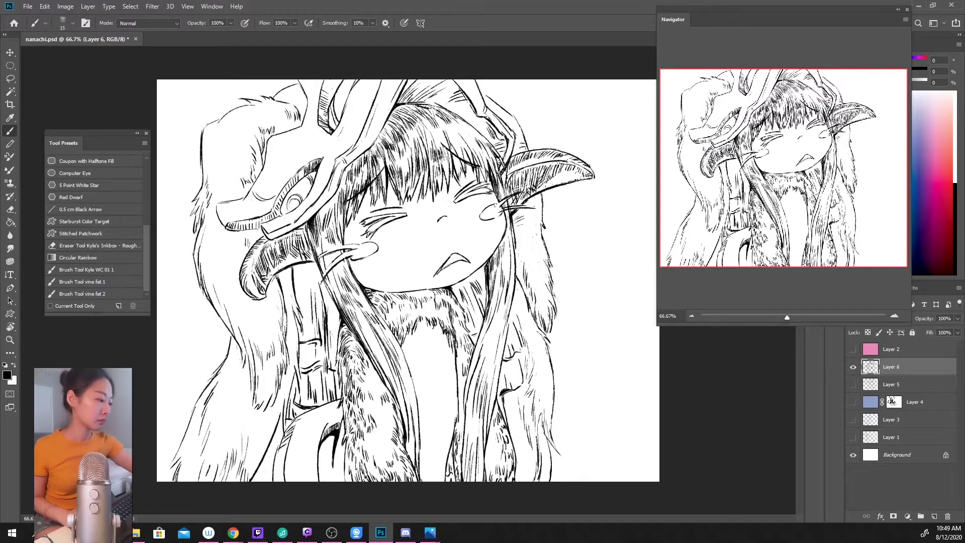
{"action": "left_click_drag", "start_coordinate": [324, 237], "coordinate": [329, 251]}
{"action": "left_click_drag", "start_coordinate": [330, 254], "coordinate": [339, 295]}
Step: Add short shading strokes to the upper right part of the hair beneath the helmet rim
{"action": "left_click_drag", "start_coordinate": [480, 138], "coordinate": [467, 149]}
{"action": "left_click_drag", "start_coordinate": [465, 114], "coordinate": [452, 128]}
{"action": "left_click_drag", "start_coordinate": [448, 118], "coordinate": [448, 128]}
{"action": "mouse_move", "coordinate": [462, 132]}
{"action": "left_mouse_down"}
{"action": "mouse_move", "coordinate": [452, 147]}
{"action": "mouse_move", "coordinate": [459, 142]}
{"action": "left_mouse_up"}
{"action": "left_click_drag", "start_coordinate": [490, 132], "coordinate": [478, 150]}
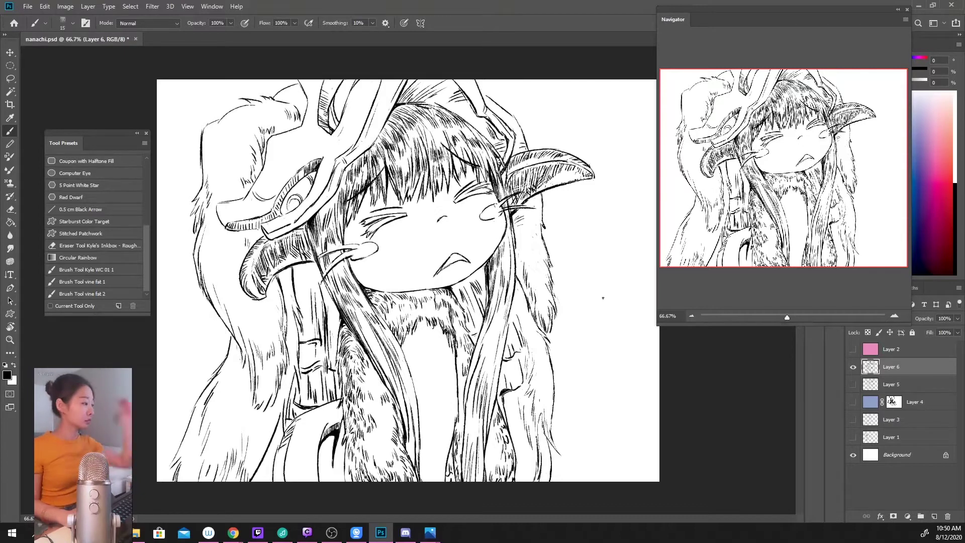
Step: Thicken the left side lock with extra strokes between the helmet edge and the cheek whiskers
{"action": "left_click_drag", "start_coordinate": [342, 199], "coordinate": [332, 222]}
{"action": "left_click_drag", "start_coordinate": [328, 214], "coordinate": [321, 241]}
{"action": "left_click_drag", "start_coordinate": [328, 219], "coordinate": [322, 238]}
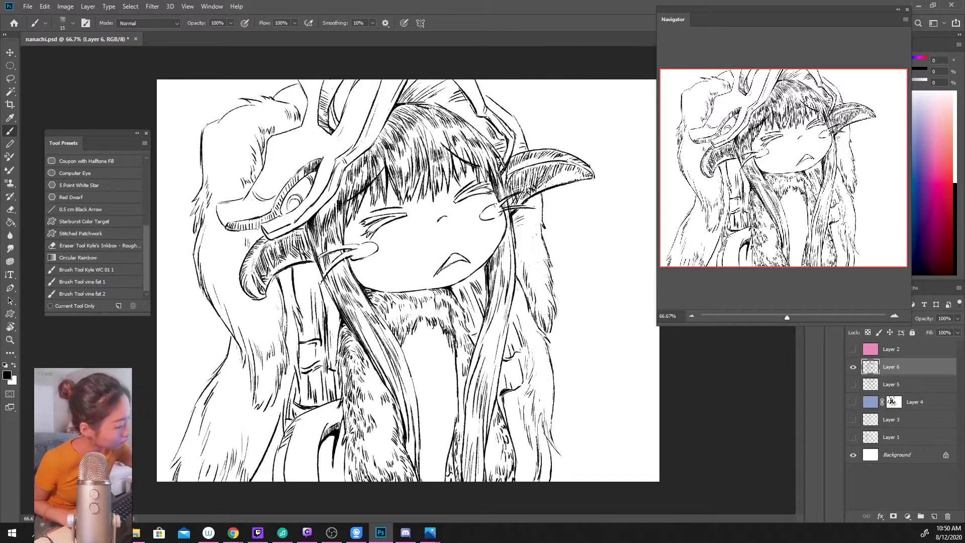
{"action": "left_click_drag", "start_coordinate": [343, 187], "coordinate": [334, 207]}
{"action": "left_click_drag", "start_coordinate": [351, 178], "coordinate": [338, 229]}
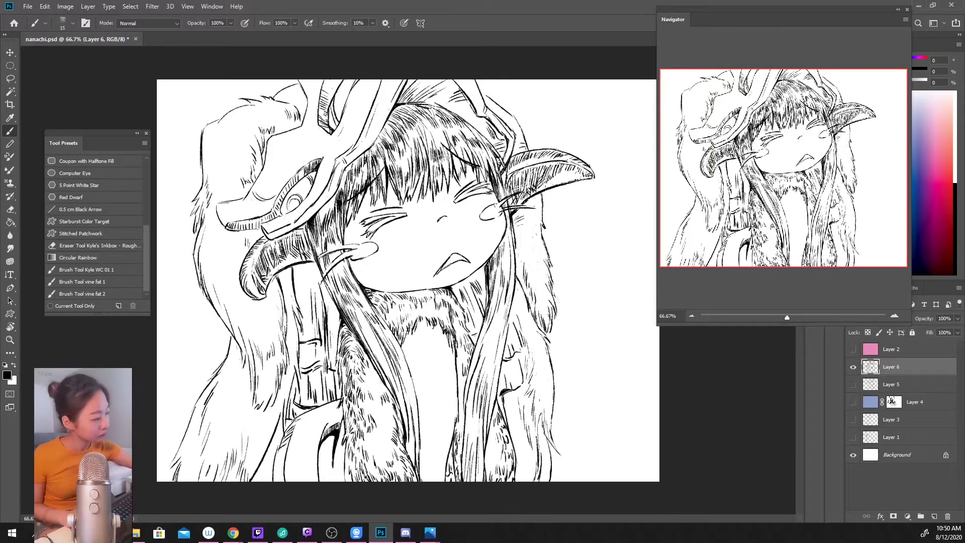
{"action": "left_click_drag", "start_coordinate": [403, 127], "coordinate": [397, 149]}
{"action": "left_click_drag", "start_coordinate": [414, 118], "coordinate": [402, 132]}
{"action": "mouse_move", "coordinate": [428, 120]}
{"action": "left_mouse_down"}
{"action": "mouse_move", "coordinate": [414, 134]}
{"action": "mouse_move", "coordinate": [422, 131]}
{"action": "left_mouse_up"}
{"action": "left_click_drag", "start_coordinate": [440, 120], "coordinate": [432, 130]}
{"action": "left_click_drag", "start_coordinate": [449, 124], "coordinate": [417, 175]}
{"action": "left_click_drag", "start_coordinate": [425, 158], "coordinate": [419, 174]}
{"action": "left_click_drag", "start_coordinate": [417, 145], "coordinate": [414, 158]}
{"action": "left_click_drag", "start_coordinate": [410, 165], "coordinate": [407, 182]}
{"action": "mouse_move", "coordinate": [411, 163]}
{"action": "left_mouse_down"}
{"action": "mouse_move", "coordinate": [409, 179]}
{"action": "mouse_move", "coordinate": [395, 184]}
{"action": "left_mouse_up"}
{"action": "key", "text": "ctrl+z"}
{"action": "key", "text": "ctrl+z"}
{"action": "key", "text": "ctrl+z"}
{"action": "key", "text": "ctrl+z"}
{"action": "key", "text": "ctrl+z"}
{"action": "key", "text": "ctrl+z"}
{"action": "key", "text": "ctrl+z"}
{"action": "key", "text": "ctrl+z"}
{"action": "key", "text": "ctrl+z"}
Step: Darken the central and left bangs with dense strands down to the tips, and erase a highlight through the centre
{"action": "left_click_drag", "start_coordinate": [395, 159], "coordinate": [390, 173]}
{"action": "left_click_drag", "start_coordinate": [401, 157], "coordinate": [397, 176]}
{"action": "left_click_drag", "start_coordinate": [385, 173], "coordinate": [380, 191]}
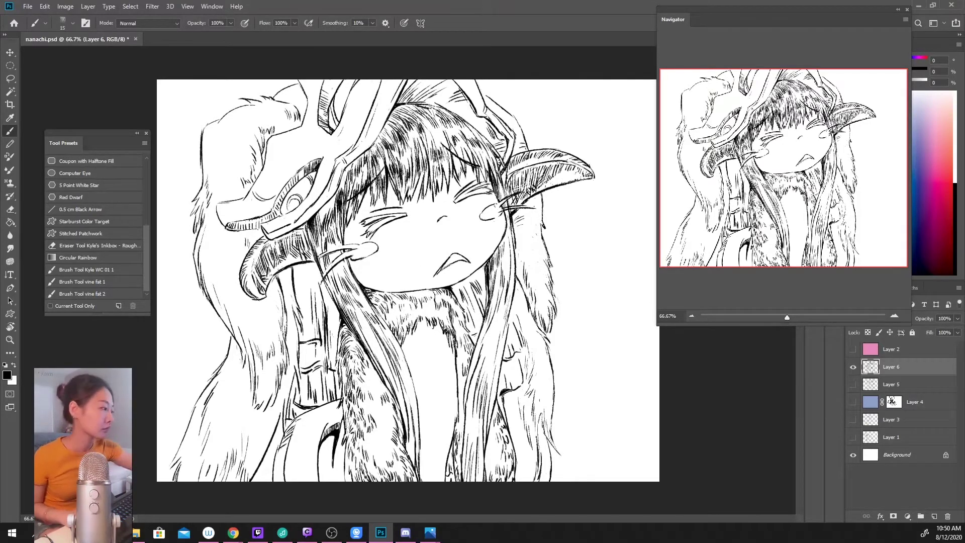
{"action": "left_click_drag", "start_coordinate": [423, 154], "coordinate": [419, 171]}
{"action": "left_click_drag", "start_coordinate": [381, 145], "coordinate": [374, 151]}
{"action": "left_click_drag", "start_coordinate": [383, 131], "coordinate": [379, 143]}
{"action": "left_click_drag", "start_coordinate": [389, 128], "coordinate": [380, 141]}
{"action": "mouse_move", "coordinate": [395, 126]}
{"action": "left_mouse_down"}
{"action": "mouse_move", "coordinate": [386, 133]}
{"action": "mouse_move", "coordinate": [402, 172]}
{"action": "left_mouse_up"}
{"action": "left_click_drag", "start_coordinate": [411, 152], "coordinate": [411, 191]}
{"action": "left_click_drag", "start_coordinate": [413, 181], "coordinate": [400, 206]}
{"action": "mouse_move", "coordinate": [421, 175]}
{"action": "left_mouse_down"}
{"action": "mouse_move", "coordinate": [407, 200]}
{"action": "mouse_move", "coordinate": [424, 196]}
{"action": "left_mouse_up"}
{"action": "mouse_move", "coordinate": [425, 165]}
{"action": "left_mouse_down"}
{"action": "mouse_move", "coordinate": [418, 191]}
{"action": "mouse_move", "coordinate": [371, 201]}
{"action": "left_mouse_up"}
{"action": "mouse_move", "coordinate": [422, 174]}
{"action": "left_mouse_down"}
{"action": "mouse_move", "coordinate": [419, 190]}
{"action": "mouse_move", "coordinate": [431, 191]}
{"action": "mouse_move", "coordinate": [403, 184]}
{"action": "left_mouse_up"}
{"action": "left_click_drag", "start_coordinate": [408, 162], "coordinate": [407, 177]}
{"action": "left_click_drag", "start_coordinate": [413, 162], "coordinate": [407, 187]}
{"action": "key", "text": "e"}
{"action": "left_click_drag", "start_coordinate": [425, 143], "coordinate": [418, 180]}
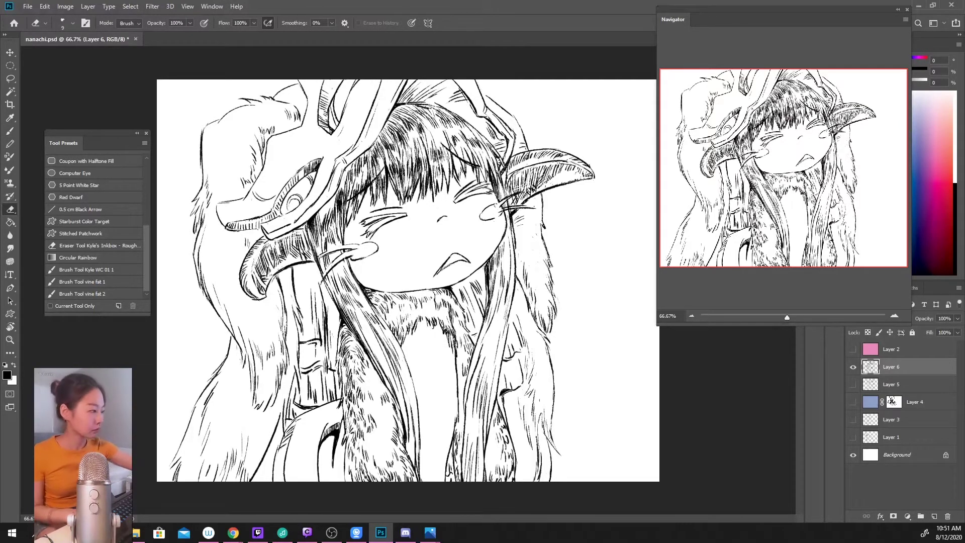
Step: Deepen the shadow strokes along the helmet edge from the crown down to the left temple
{"action": "key", "text": "b"}
{"action": "mouse_move", "coordinate": [392, 118]}
{"action": "left_mouse_down"}
{"action": "mouse_move", "coordinate": [382, 132]}
{"action": "mouse_move", "coordinate": [389, 120]}
{"action": "left_mouse_up"}
{"action": "mouse_move", "coordinate": [416, 104]}
{"action": "left_mouse_down"}
{"action": "mouse_move", "coordinate": [394, 111]}
{"action": "mouse_move", "coordinate": [404, 108]}
{"action": "left_mouse_up"}
{"action": "left_click_drag", "start_coordinate": [382, 137], "coordinate": [348, 171]}
{"action": "left_click_drag", "start_coordinate": [358, 163], "coordinate": [340, 190]}
{"action": "left_click_drag", "start_coordinate": [337, 196], "coordinate": [316, 226]}
{"action": "mouse_move", "coordinate": [329, 204]}
{"action": "left_mouse_down"}
{"action": "mouse_move", "coordinate": [322, 218]}
{"action": "mouse_move", "coordinate": [329, 204]}
{"action": "mouse_move", "coordinate": [336, 212]}
{"action": "left_mouse_up"}
Step: Erase thin highlight strands through the dark hair at the left temple and side lock, undoing the misplaced erasure
{"action": "key", "text": "e"}
{"action": "mouse_move", "coordinate": [342, 185]}
{"action": "left_mouse_down"}
{"action": "mouse_move", "coordinate": [338, 215]}
{"action": "mouse_move", "coordinate": [347, 170]}
{"action": "mouse_move", "coordinate": [375, 141]}
{"action": "left_mouse_up"}
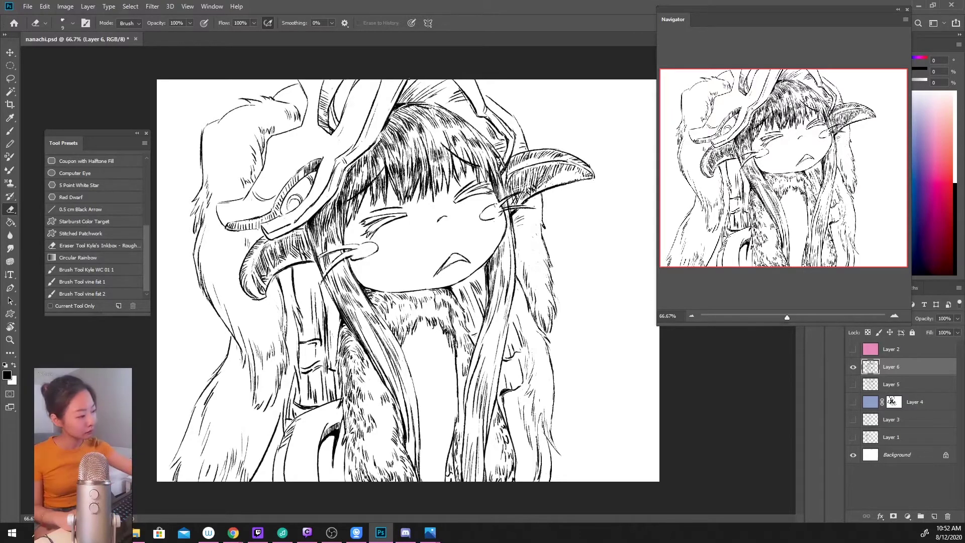
{"action": "key", "text": "b"}
{"action": "key", "text": "e"}
{"action": "left_click_drag", "start_coordinate": [324, 217], "coordinate": [320, 237]}
{"action": "left_click_drag", "start_coordinate": [325, 214], "coordinate": [322, 236]}
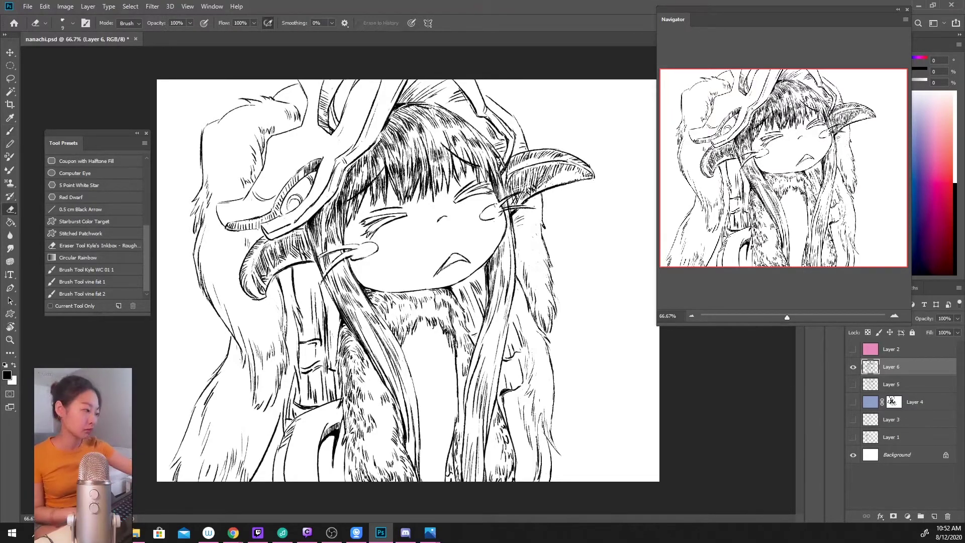
{"action": "key", "text": "ctrl+z"}
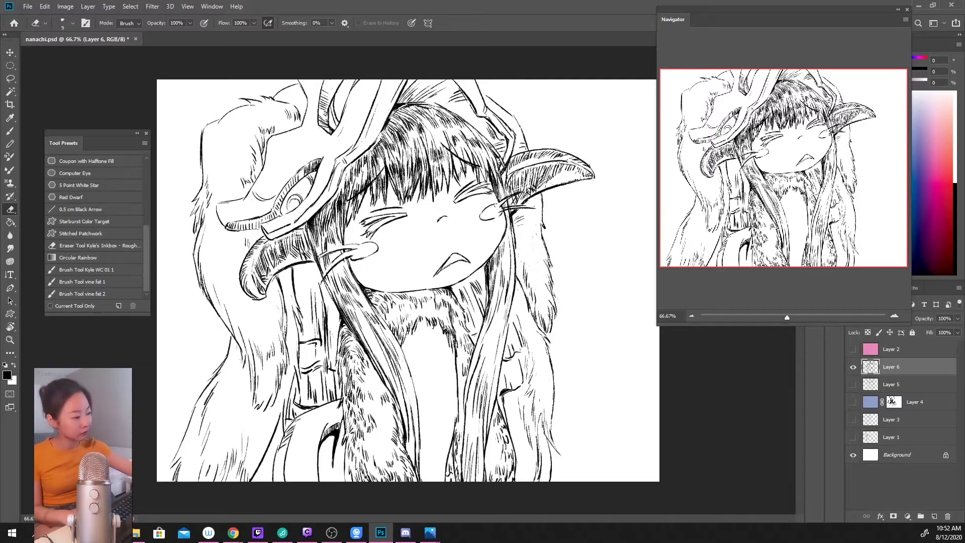
{"action": "left_click_drag", "start_coordinate": [343, 199], "coordinate": [339, 227]}
{"action": "mouse_move", "coordinate": [346, 180]}
{"action": "left_mouse_down"}
{"action": "mouse_move", "coordinate": [349, 231]}
{"action": "mouse_move", "coordinate": [331, 262]}
{"action": "left_mouse_up"}
Step: Ink a long strand down the left hair lock over the collar and erase thin highlights beside the cheek
{"action": "key", "text": "b"}
{"action": "left_click_drag", "start_coordinate": [348, 303], "coordinate": [409, 416]}
{"action": "key", "text": "e"}
{"action": "left_click_drag", "start_coordinate": [327, 215], "coordinate": [324, 254]}
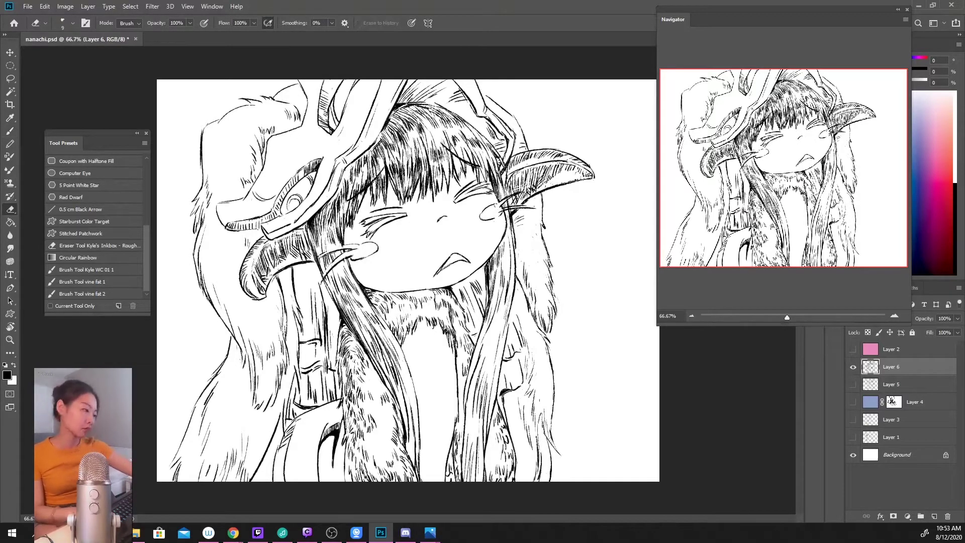
{"action": "left_click_drag", "start_coordinate": [331, 209], "coordinate": [328, 244]}
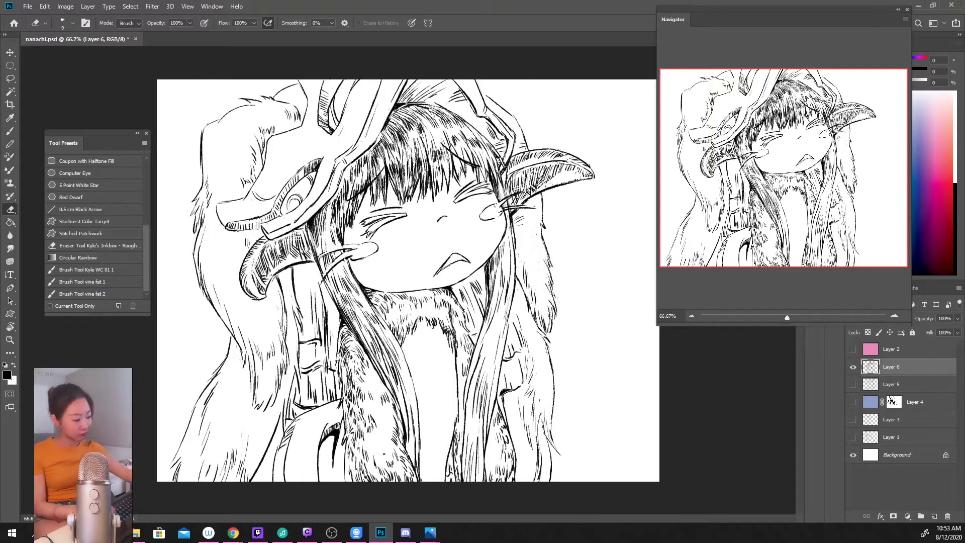
Step: Darken the long left hair lock over the fur collar with flowing strands down to its lower end
{"action": "key", "text": "b"}
{"action": "left_click_drag", "start_coordinate": [363, 328], "coordinate": [411, 413]}
{"action": "left_click_drag", "start_coordinate": [409, 384], "coordinate": [416, 440]}
{"action": "left_click_drag", "start_coordinate": [397, 361], "coordinate": [408, 388]}
{"action": "left_click_drag", "start_coordinate": [381, 331], "coordinate": [398, 364]}
{"action": "left_click_drag", "start_coordinate": [358, 299], "coordinate": [380, 340]}
{"action": "left_click_drag", "start_coordinate": [405, 408], "coordinate": [410, 437]}
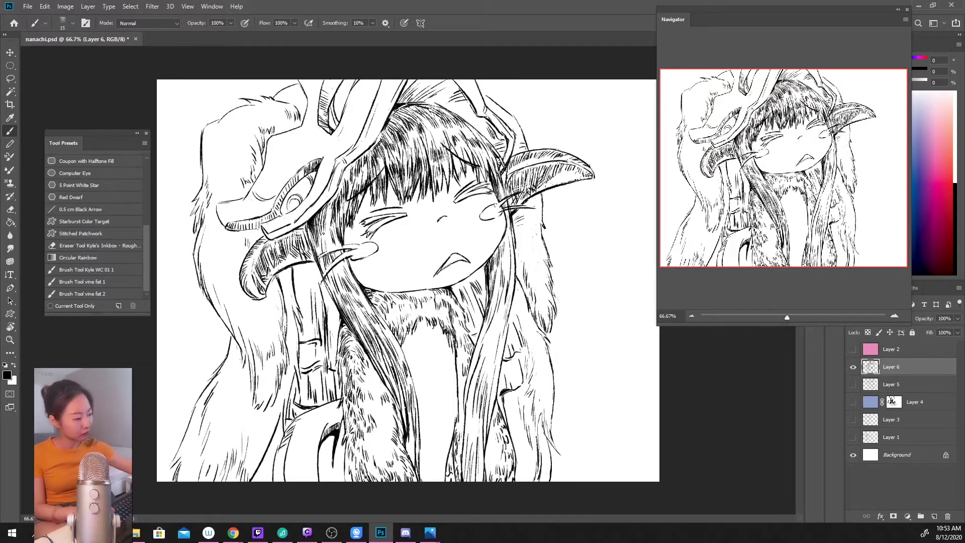
{"action": "left_click_drag", "start_coordinate": [326, 230], "coordinate": [323, 252]}
Step: Brush additional dark strands into the right side of the bangs and up towards the crown
{"action": "left_click_drag", "start_coordinate": [485, 160], "coordinate": [481, 179]}
{"action": "mouse_move", "coordinate": [484, 156]}
{"action": "left_mouse_down"}
{"action": "mouse_move", "coordinate": [477, 176]}
{"action": "mouse_move", "coordinate": [457, 173]}
{"action": "left_mouse_up"}
{"action": "left_click_drag", "start_coordinate": [458, 155], "coordinate": [457, 179]}
{"action": "mouse_move", "coordinate": [474, 153]}
{"action": "left_mouse_down"}
{"action": "mouse_move", "coordinate": [461, 167]}
{"action": "mouse_move", "coordinate": [418, 133]}
{"action": "left_mouse_up"}
Step: Erase thin highlights in the crown and the right side of the bangs to break up the dark strands
{"action": "key", "text": "e"}
{"action": "left_click_drag", "start_coordinate": [423, 138], "coordinate": [416, 125]}
{"action": "left_click_drag", "start_coordinate": [460, 159], "coordinate": [455, 182]}
{"action": "key", "text": "b"}
{"action": "key", "text": "e"}
{"action": "key", "text": "b"}
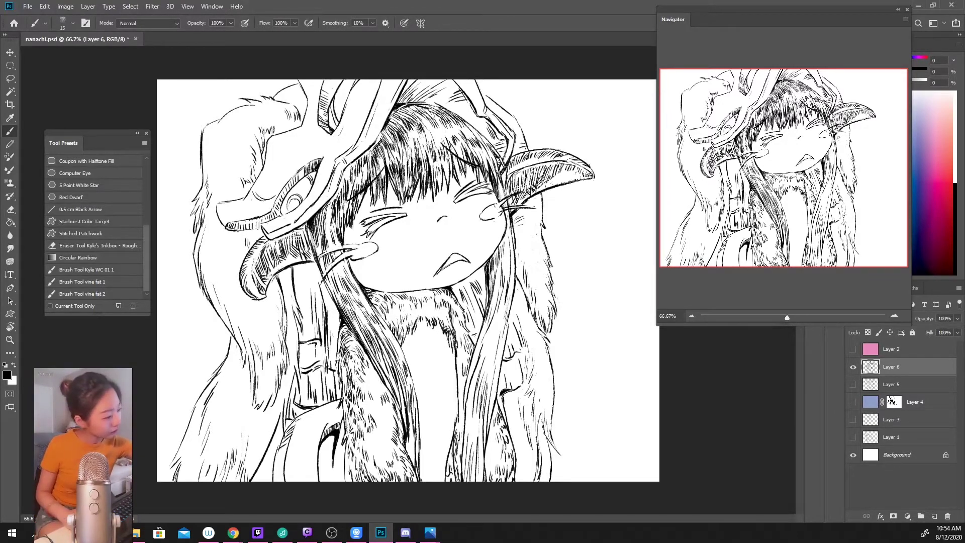
{"action": "key", "text": "e"}
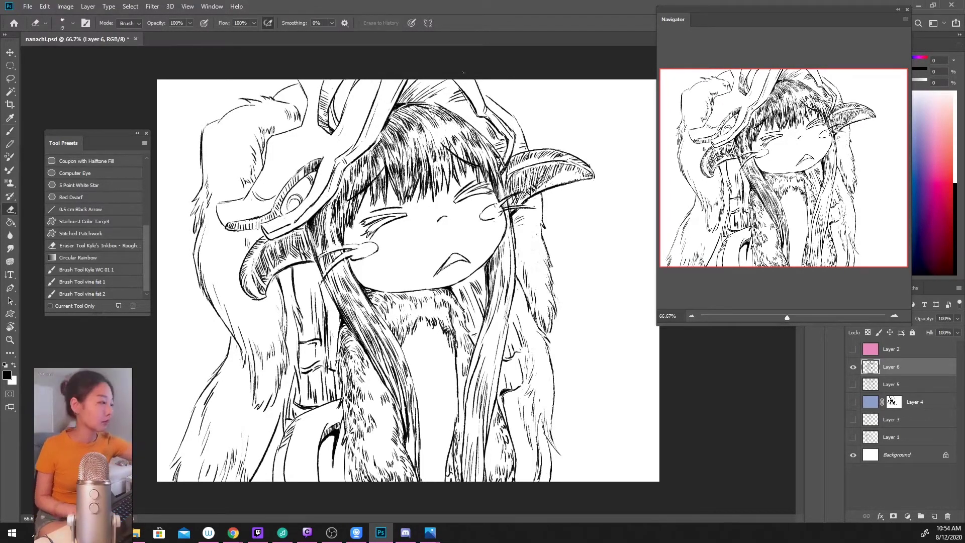
{"action": "left_click_drag", "start_coordinate": [479, 141], "coordinate": [459, 145]}
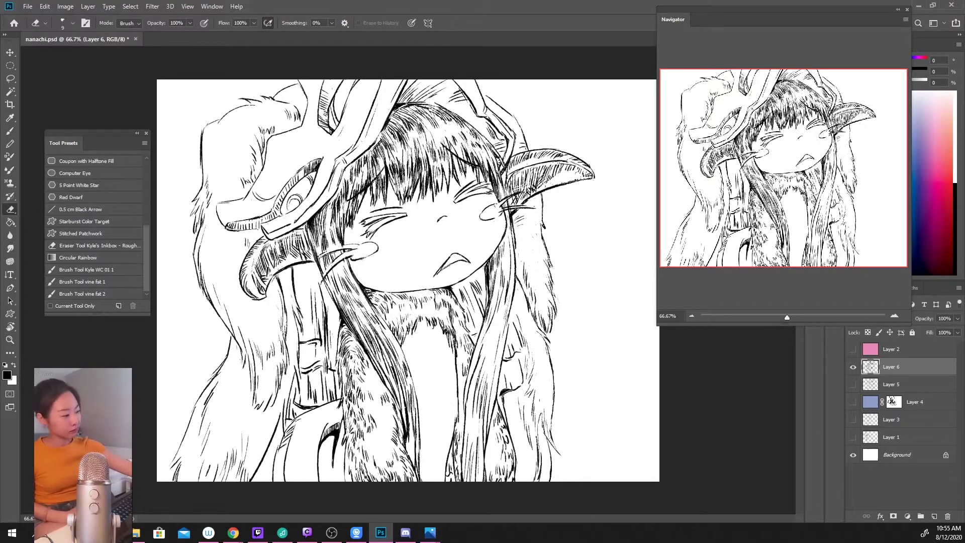
Step: Ink further shading strands into the right side of the bangs, between the helmet rim and the right eye
{"action": "key", "text": "b"}
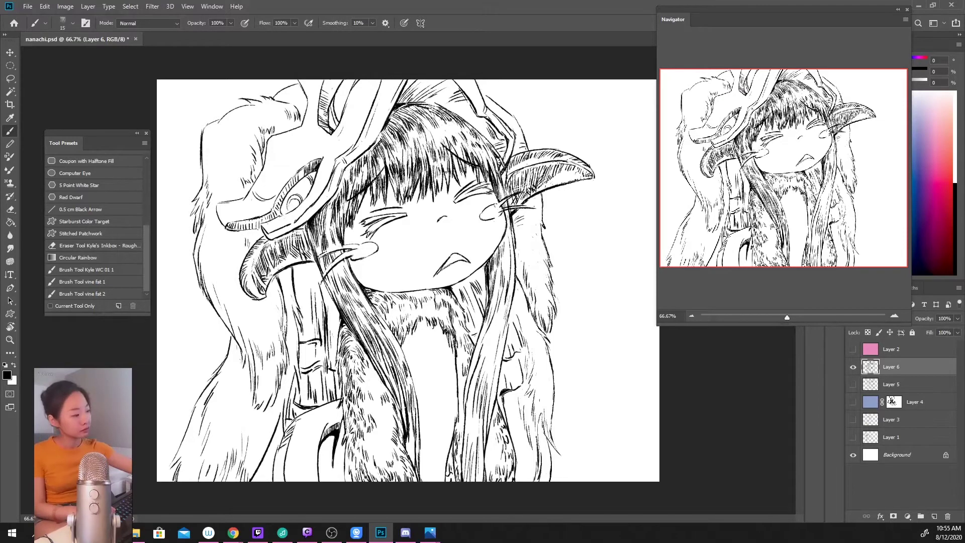
{"action": "left_click_drag", "start_coordinate": [448, 158], "coordinate": [444, 174]}
{"action": "mouse_move", "coordinate": [465, 143]}
{"action": "left_mouse_down"}
{"action": "mouse_move", "coordinate": [458, 164]}
{"action": "mouse_move", "coordinate": [474, 160]}
{"action": "left_mouse_up"}
{"action": "left_click_drag", "start_coordinate": [493, 147], "coordinate": [479, 164]}
{"action": "left_click_drag", "start_coordinate": [478, 120], "coordinate": [468, 148]}
{"action": "left_click_drag", "start_coordinate": [493, 138], "coordinate": [482, 162]}
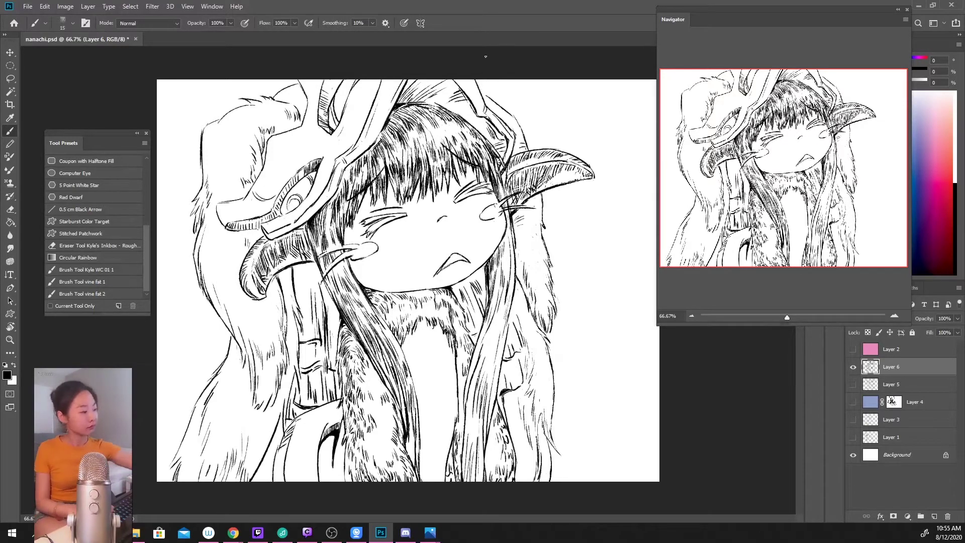
{"action": "left_click_drag", "start_coordinate": [501, 275], "coordinate": [476, 367]}
{"action": "left_click_drag", "start_coordinate": [502, 307], "coordinate": [493, 340]}
{"action": "left_click_drag", "start_coordinate": [486, 360], "coordinate": [483, 390]}
{"action": "left_click_drag", "start_coordinate": [474, 383], "coordinate": [468, 418]}
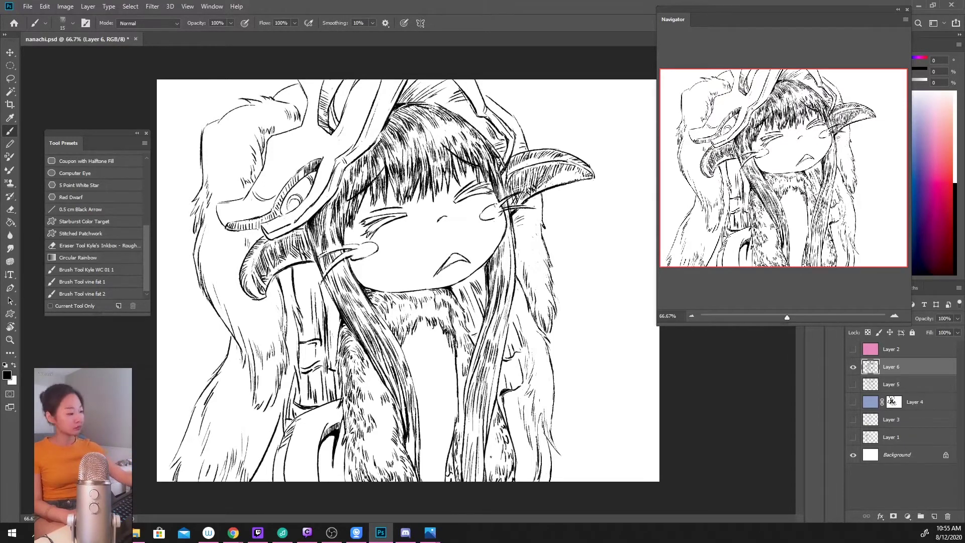
{"action": "key", "text": "ctrl+z"}
{"action": "key", "text": "ctrl+z"}
{"action": "key", "text": "ctrl+z"}
{"action": "key", "text": "ctrl+z"}
{"action": "key", "text": "ctrl+z"}
{"action": "key", "text": "ctrl+z"}
Step: Ink flowing strands into the lower half of the long right hair lock, lightening its tip with one erased line
{"action": "left_click_drag", "start_coordinate": [480, 360], "coordinate": [471, 402]}
{"action": "left_click_drag", "start_coordinate": [480, 407], "coordinate": [477, 466]}
{"action": "left_click_drag", "start_coordinate": [475, 446], "coordinate": [467, 464]}
{"action": "mouse_move", "coordinate": [469, 409]}
{"action": "left_mouse_down"}
{"action": "mouse_move", "coordinate": [463, 449]}
{"action": "mouse_move", "coordinate": [477, 446]}
{"action": "mouse_move", "coordinate": [467, 390]}
{"action": "left_mouse_up"}
{"action": "key", "text": "e"}
{"action": "left_click_drag", "start_coordinate": [472, 452], "coordinate": [471, 482]}
{"action": "key", "text": "b"}
{"action": "left_click_drag", "start_coordinate": [476, 457], "coordinate": [468, 482]}
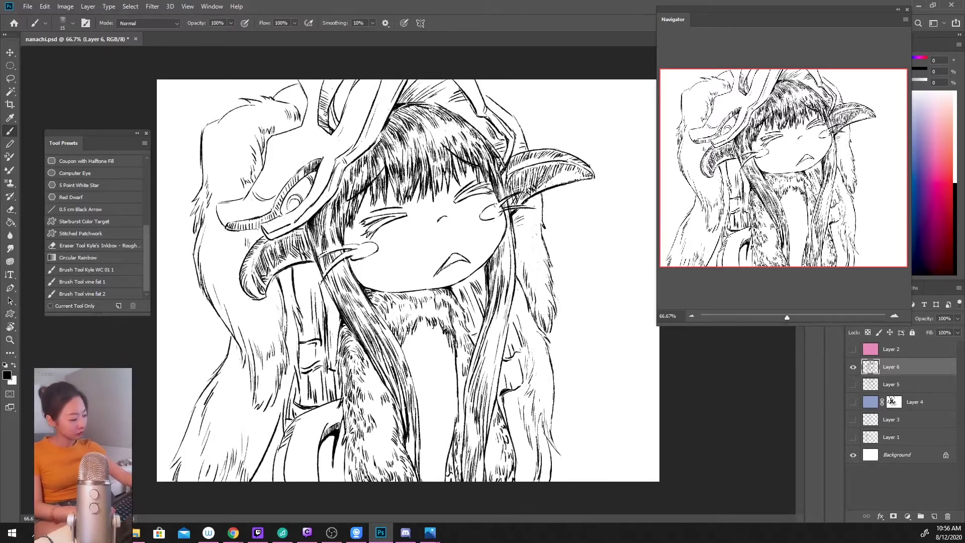
Step: Deepen the lower end of the right hair lock with further dark strands down to the canvas edge
{"action": "left_click_drag", "start_coordinate": [473, 431], "coordinate": [466, 456]}
{"action": "left_click_drag", "start_coordinate": [470, 406], "coordinate": [466, 428]}
{"action": "left_click_drag", "start_coordinate": [472, 381], "coordinate": [466, 406]}
{"action": "left_click_drag", "start_coordinate": [479, 458], "coordinate": [474, 480]}
{"action": "left_click_drag", "start_coordinate": [480, 441], "coordinate": [473, 482]}
{"action": "left_click_drag", "start_coordinate": [475, 461], "coordinate": [460, 482]}
Step: Erase thin highlights along the inner edge of the right lock's lower end and add fine black strands around them
{"action": "key", "text": "e"}
{"action": "left_click_drag", "start_coordinate": [454, 452], "coordinate": [451, 466]}
{"action": "left_click_drag", "start_coordinate": [458, 431], "coordinate": [451, 458]}
{"action": "left_click_drag", "start_coordinate": [460, 430], "coordinate": [457, 451]}
{"action": "mouse_move", "coordinate": [460, 435]}
{"action": "left_mouse_down"}
{"action": "mouse_move", "coordinate": [455, 446]}
{"action": "mouse_move", "coordinate": [478, 481]}
{"action": "mouse_move", "coordinate": [463, 484]}
{"action": "left_mouse_up"}
{"action": "key", "text": "b"}
{"action": "left_click_drag", "start_coordinate": [487, 452], "coordinate": [485, 476]}
{"action": "left_click_drag", "start_coordinate": [460, 436], "coordinate": [457, 476]}
{"action": "mouse_move", "coordinate": [501, 452]}
{"action": "left_mouse_down"}
{"action": "mouse_move", "coordinate": [493, 464]}
{"action": "mouse_move", "coordinate": [459, 467]}
{"action": "left_mouse_up"}
Step: Brush short dark strands into the centre of the bangs above the nose
{"action": "key", "text": "e"}
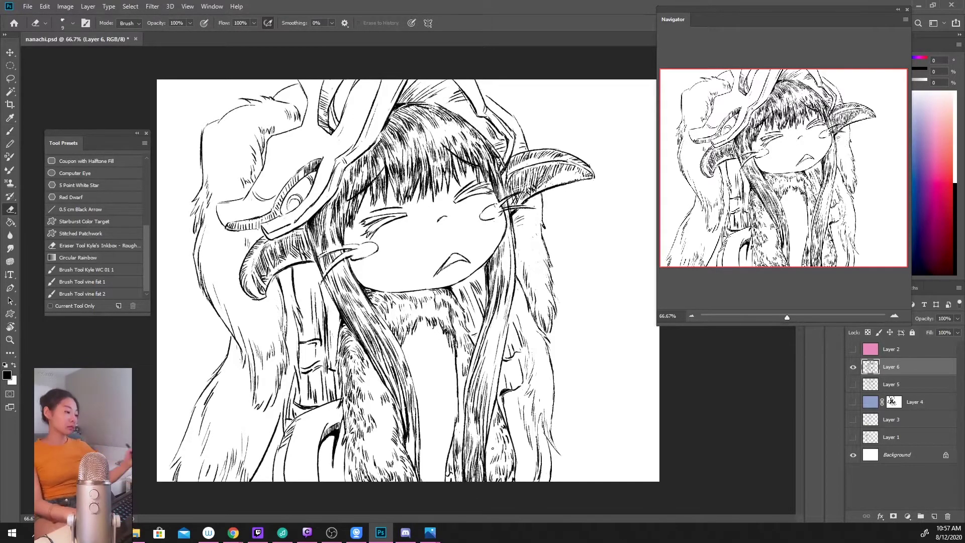
{"action": "key", "text": "b"}
{"action": "left_click_drag", "start_coordinate": [428, 150], "coordinate": [430, 162]}
{"action": "left_click_drag", "start_coordinate": [435, 163], "coordinate": [441, 179]}
{"action": "left_click_drag", "start_coordinate": [441, 143], "coordinate": [428, 161]}
{"action": "left_click_drag", "start_coordinate": [433, 163], "coordinate": [433, 182]}
{"action": "mouse_move", "coordinate": [409, 176]}
{"action": "left_mouse_down"}
{"action": "mouse_move", "coordinate": [412, 202]}
{"action": "mouse_move", "coordinate": [424, 191]}
{"action": "left_mouse_up"}
Step: Erase thin vertical highlights in the centre of the bangs to separate the dark strands
{"action": "key", "text": "e"}
{"action": "key", "text": "b"}
{"action": "key", "text": "e"}
{"action": "left_click_drag", "start_coordinate": [407, 186], "coordinate": [407, 200]}
{"action": "key", "text": "b"}
{"action": "key", "text": "e"}
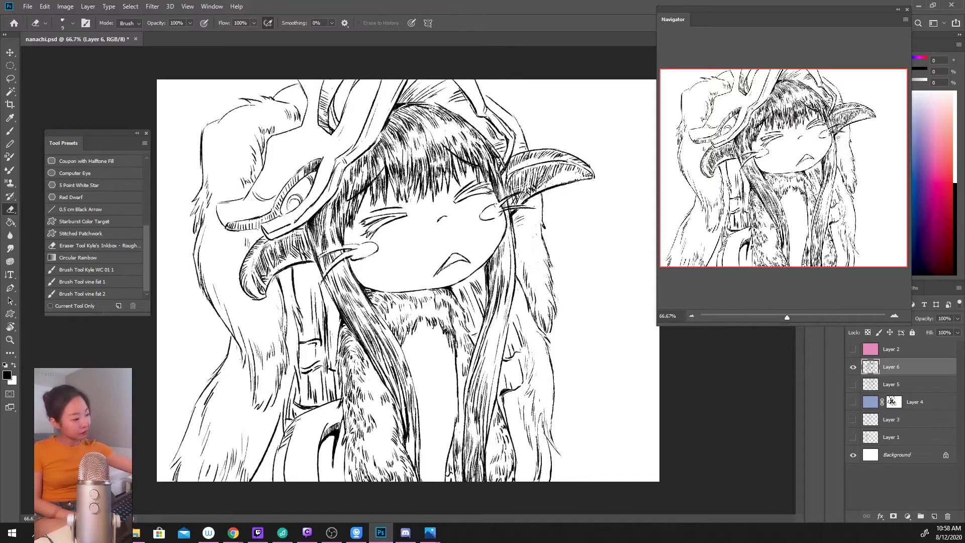
{"action": "mouse_move", "coordinate": [435, 169]}
{"action": "left_mouse_down"}
{"action": "mouse_move", "coordinate": [431, 202]}
{"action": "mouse_move", "coordinate": [431, 193]}
{"action": "left_mouse_up"}
{"action": "key", "text": "b"}
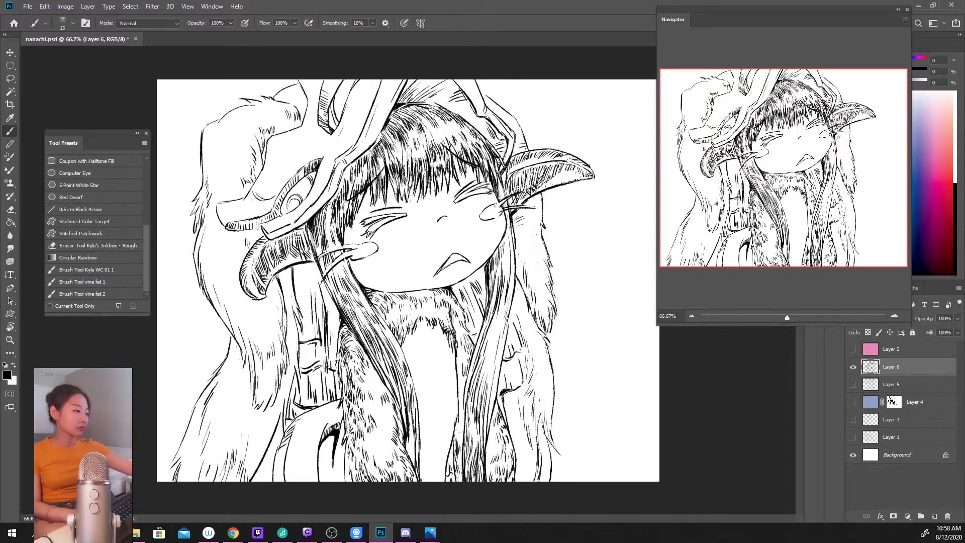
{"action": "key", "text": "e"}
{"action": "left_click_drag", "start_coordinate": [427, 152], "coordinate": [428, 193]}
{"action": "key", "text": "b"}
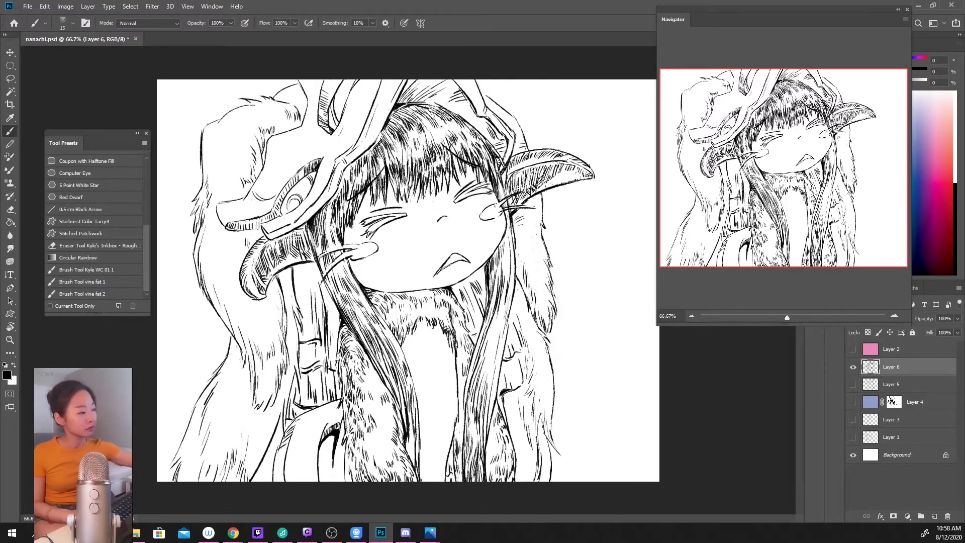
Step: Add short shading strokes across the crown, curving down towards the left side of the hair
{"action": "left_click_drag", "start_coordinate": [433, 122], "coordinate": [423, 133]}
{"action": "left_click_drag", "start_coordinate": [419, 130], "coordinate": [409, 141]}
{"action": "left_click_drag", "start_coordinate": [399, 142], "coordinate": [394, 155]}
{"action": "left_click_drag", "start_coordinate": [398, 141], "coordinate": [393, 153]}
Step: Ink dark strands down the left and middle of the bangs, extending their tips above the left eye
{"action": "key", "text": "ctrl+plus"}
{"action": "key", "text": "ctrl+plus"}
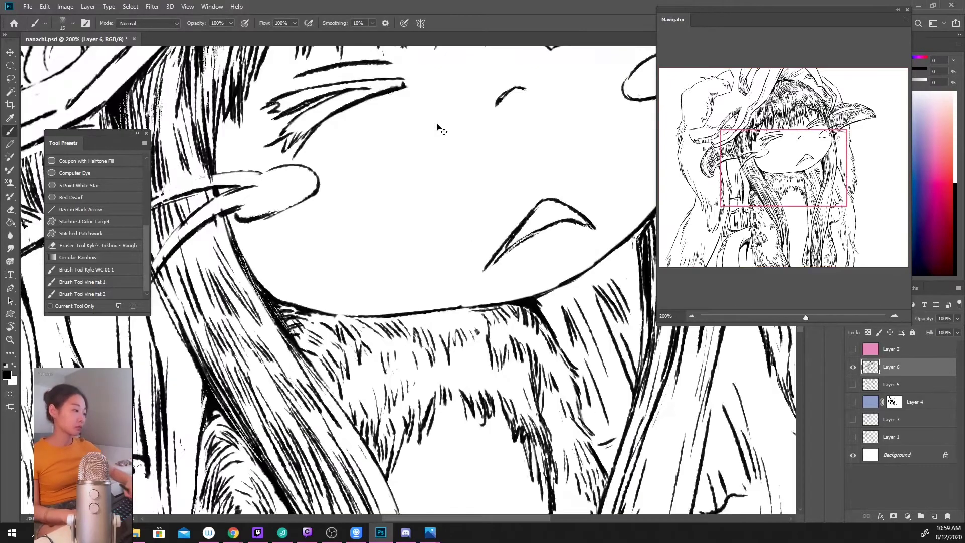
{"action": "key", "text": "ctrl+minus"}
{"action": "left_click_drag", "start_coordinate": [452, 101], "coordinate": [448, 175]}
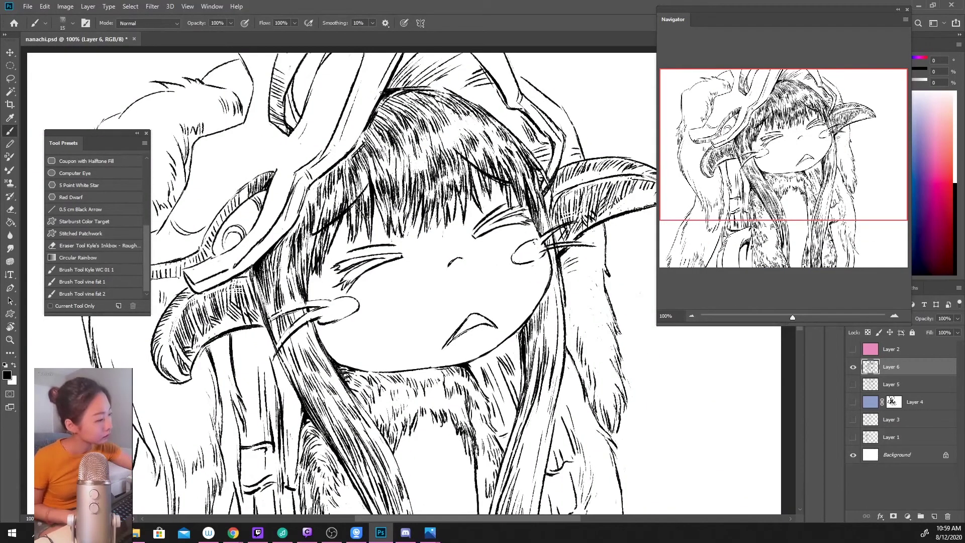
{"action": "left_click_drag", "start_coordinate": [387, 122], "coordinate": [381, 130]}
{"action": "mouse_move", "coordinate": [398, 125]}
{"action": "left_mouse_down"}
{"action": "mouse_move", "coordinate": [385, 150]}
{"action": "mouse_move", "coordinate": [390, 206]}
{"action": "left_mouse_up"}
{"action": "mouse_move", "coordinate": [390, 186]}
{"action": "left_mouse_down"}
{"action": "mouse_move", "coordinate": [386, 212]}
{"action": "mouse_move", "coordinate": [398, 226]}
{"action": "left_mouse_up"}
{"action": "left_click_drag", "start_coordinate": [395, 205], "coordinate": [392, 229]}
{"action": "mouse_move", "coordinate": [401, 174]}
{"action": "left_mouse_down"}
{"action": "mouse_move", "coordinate": [398, 207]}
{"action": "mouse_move", "coordinate": [423, 209]}
{"action": "left_mouse_up"}
{"action": "mouse_move", "coordinate": [417, 178]}
{"action": "left_mouse_down"}
{"action": "mouse_move", "coordinate": [416, 202]}
{"action": "mouse_move", "coordinate": [434, 218]}
{"action": "left_mouse_up"}
{"action": "left_click_drag", "start_coordinate": [340, 221], "coordinate": [336, 242]}
{"action": "mouse_move", "coordinate": [347, 189]}
{"action": "left_mouse_down"}
{"action": "mouse_move", "coordinate": [345, 222]}
{"action": "mouse_move", "coordinate": [346, 206]}
{"action": "left_mouse_up"}
{"action": "left_click_drag", "start_coordinate": [352, 210], "coordinate": [345, 241]}
Step: Brush fine dark strands into the right side of the bangs above the right eye
{"action": "left_click_drag", "start_coordinate": [469, 145], "coordinate": [467, 180]}
{"action": "left_click_drag", "start_coordinate": [492, 155], "coordinate": [487, 174]}
{"action": "mouse_move", "coordinate": [486, 171]}
{"action": "left_mouse_down"}
{"action": "mouse_move", "coordinate": [480, 189]}
{"action": "mouse_move", "coordinate": [490, 177]}
{"action": "left_mouse_up"}
{"action": "left_click_drag", "start_coordinate": [489, 146], "coordinate": [484, 156]}
{"action": "mouse_move", "coordinate": [510, 165]}
{"action": "left_mouse_down"}
{"action": "mouse_move", "coordinate": [501, 184]}
{"action": "mouse_move", "coordinate": [509, 209]}
{"action": "left_mouse_up"}
Step: Erase thin highlights in the right side and middle of the bangs, undoing the last eraser stroke
{"action": "key", "text": "e"}
{"action": "left_click_drag", "start_coordinate": [503, 158], "coordinate": [492, 188]}
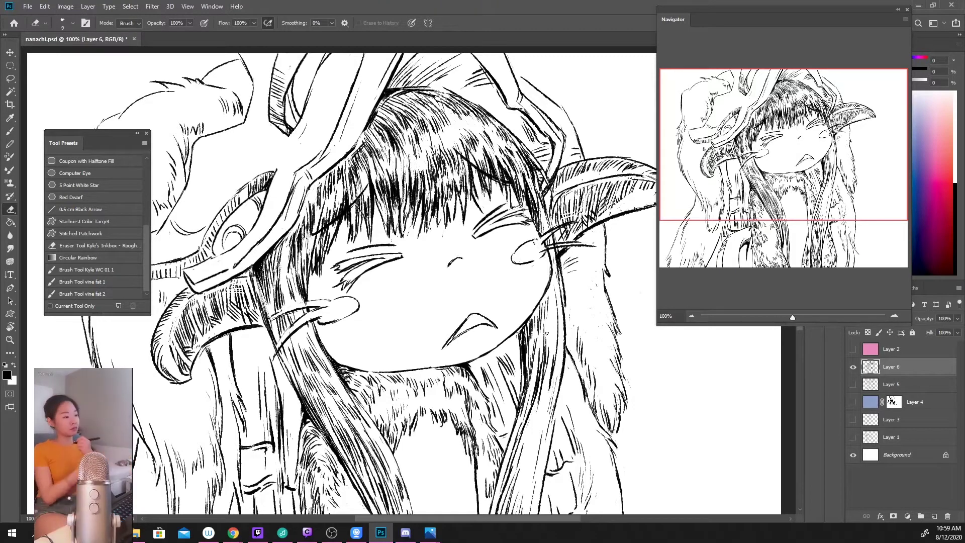
{"action": "left_click_drag", "start_coordinate": [413, 177], "coordinate": [408, 209]}
{"action": "mouse_move", "coordinate": [414, 175]}
{"action": "left_mouse_down"}
{"action": "mouse_move", "coordinate": [408, 203]}
{"action": "mouse_move", "coordinate": [421, 169]}
{"action": "mouse_move", "coordinate": [409, 201]}
{"action": "mouse_move", "coordinate": [417, 209]}
{"action": "mouse_move", "coordinate": [394, 210]}
{"action": "left_mouse_up"}
{"action": "key", "text": "ctrl+z"}
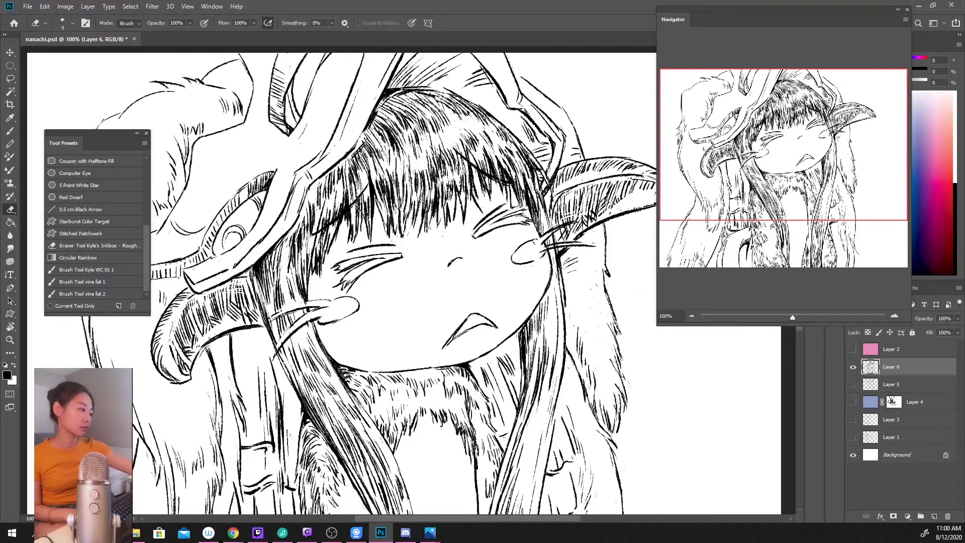
Step: Brush more dark strands from the left side of the crown into the left part of the bangs
{"action": "key", "text": "b"}
{"action": "left_click_drag", "start_coordinate": [410, 170], "coordinate": [406, 191]}
{"action": "left_click_drag", "start_coordinate": [403, 163], "coordinate": [401, 180]}
{"action": "left_click_drag", "start_coordinate": [388, 137], "coordinate": [373, 160]}
{"action": "mouse_move", "coordinate": [390, 156]}
{"action": "left_mouse_down"}
{"action": "mouse_move", "coordinate": [383, 170]}
{"action": "mouse_move", "coordinate": [398, 169]}
{"action": "left_mouse_up"}
{"action": "left_click_drag", "start_coordinate": [378, 131], "coordinate": [374, 153]}
{"action": "left_click_drag", "start_coordinate": [369, 149], "coordinate": [363, 170]}
Step: Erase thin highlights across the top and left side of the crown
{"action": "key", "text": "e"}
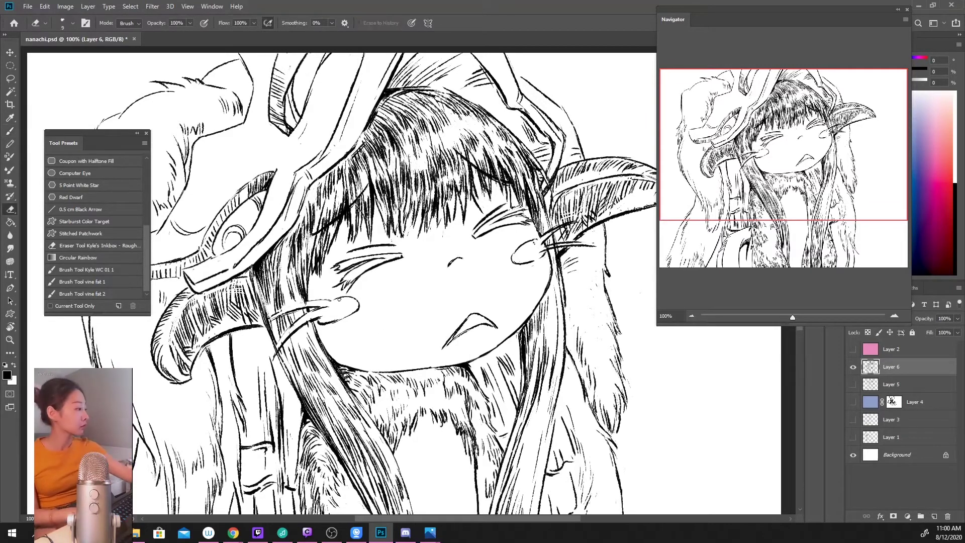
{"action": "left_click_drag", "start_coordinate": [408, 123], "coordinate": [402, 131]}
{"action": "left_click_drag", "start_coordinate": [407, 123], "coordinate": [397, 144]}
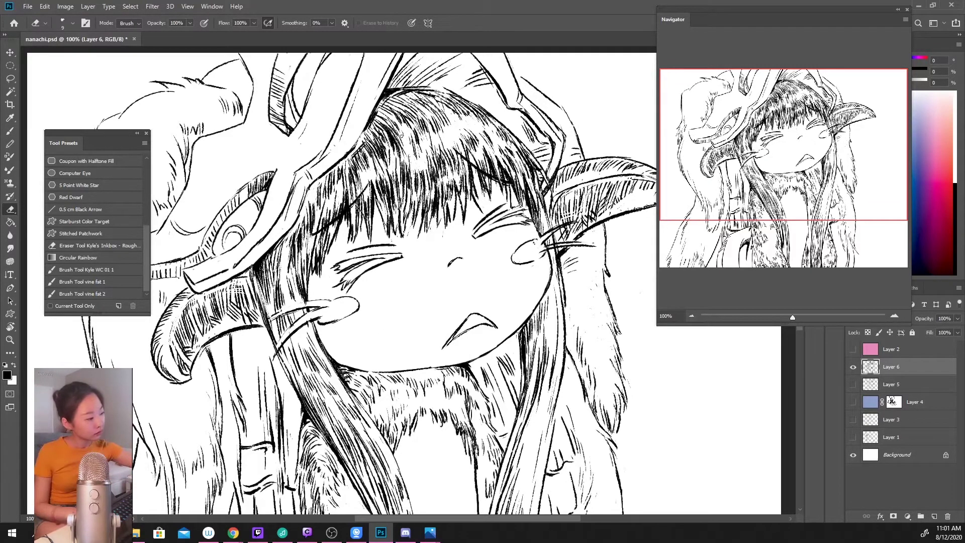
{"action": "left_click_drag", "start_coordinate": [436, 101], "coordinate": [412, 119]}
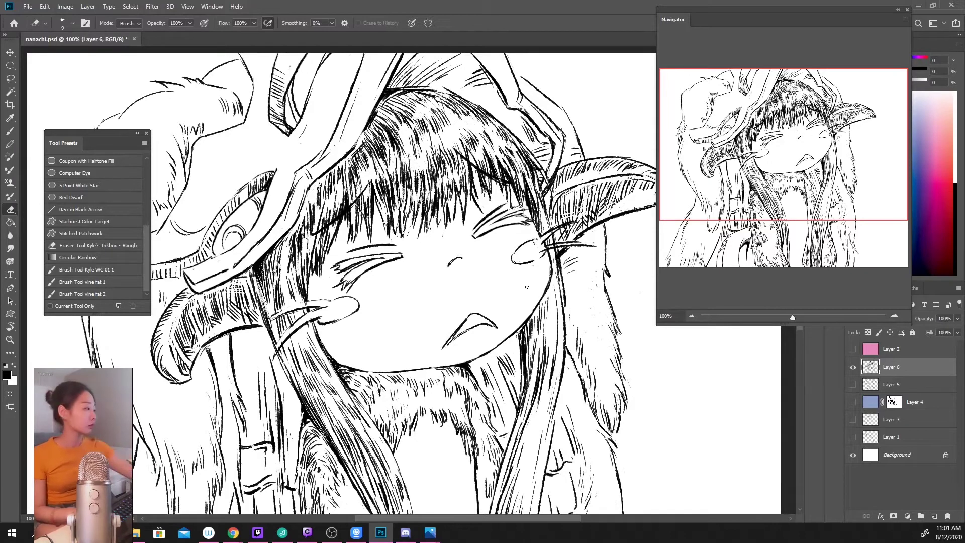
Step: Erase highlights along the right outer edge of the hair beside the helmet rim, adding dark strands between them
{"action": "left_click_drag", "start_coordinate": [486, 111], "coordinate": [512, 145]}
{"action": "mouse_move", "coordinate": [521, 152]}
{"action": "left_mouse_down"}
{"action": "mouse_move", "coordinate": [546, 179]}
{"action": "mouse_move", "coordinate": [540, 174]}
{"action": "left_mouse_up"}
{"action": "key", "text": "b"}
{"action": "left_click_drag", "start_coordinate": [524, 149], "coordinate": [534, 182]}
{"action": "key", "text": "e"}
{"action": "key", "text": "b"}
{"action": "key", "text": "e"}
{"action": "left_click_drag", "start_coordinate": [541, 164], "coordinate": [550, 185]}
{"action": "left_click_drag", "start_coordinate": [545, 174], "coordinate": [555, 187]}
{"action": "key", "text": "b"}
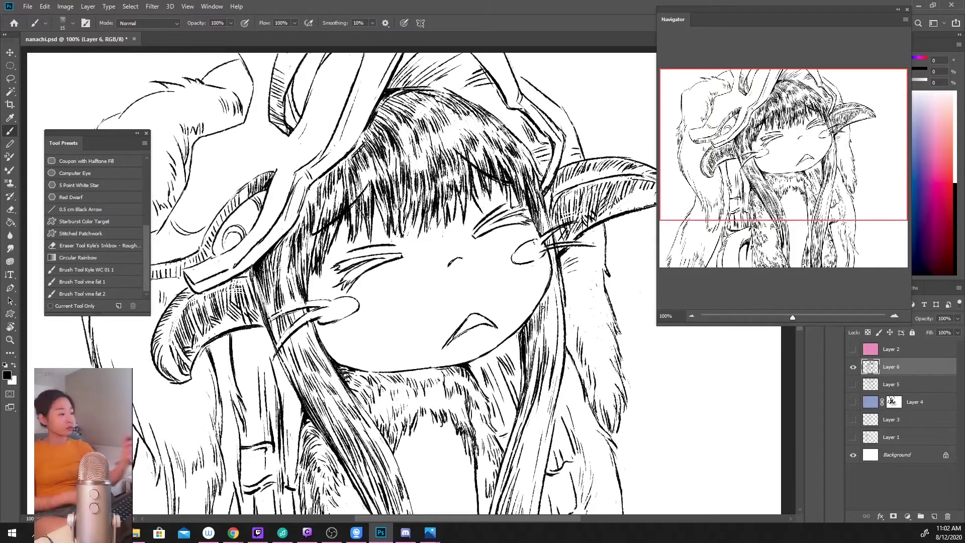
Step: Ink dark strands down from the top of the crown and through the left side of the bangs
{"action": "left_click_drag", "start_coordinate": [458, 103], "coordinate": [471, 115]}
{"action": "mouse_move", "coordinate": [455, 101]}
{"action": "left_mouse_down"}
{"action": "mouse_move", "coordinate": [485, 118]}
{"action": "mouse_move", "coordinate": [461, 126]}
{"action": "left_mouse_up"}
{"action": "left_click_drag", "start_coordinate": [451, 105], "coordinate": [473, 145]}
{"action": "left_click_drag", "start_coordinate": [458, 129], "coordinate": [463, 148]}
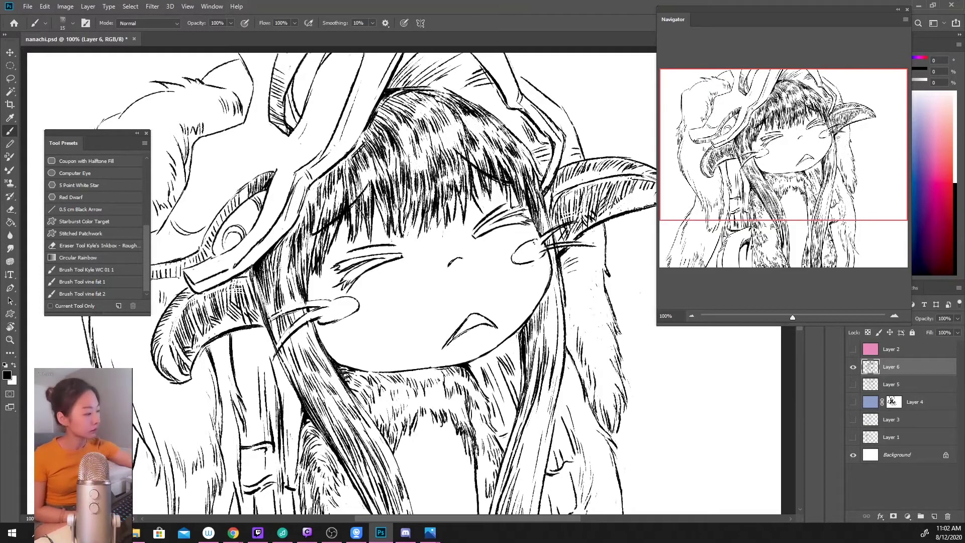
{"action": "left_click_drag", "start_coordinate": [447, 112], "coordinate": [447, 132]}
{"action": "left_click_drag", "start_coordinate": [447, 118], "coordinate": [443, 168]}
{"action": "left_click_drag", "start_coordinate": [377, 155], "coordinate": [384, 186]}
{"action": "mouse_move", "coordinate": [387, 132]}
{"action": "left_mouse_down"}
{"action": "mouse_move", "coordinate": [394, 164]}
{"action": "mouse_move", "coordinate": [358, 201]}
{"action": "left_mouse_up"}
{"action": "left_click_drag", "start_coordinate": [370, 155], "coordinate": [362, 180]}
{"action": "left_click_drag", "start_coordinate": [421, 105], "coordinate": [398, 110]}
{"action": "mouse_move", "coordinate": [429, 98]}
{"action": "left_mouse_down"}
{"action": "mouse_move", "coordinate": [407, 108]}
{"action": "mouse_move", "coordinate": [422, 103]}
{"action": "mouse_move", "coordinate": [395, 96]}
{"action": "mouse_move", "coordinate": [359, 135]}
{"action": "left_mouse_up"}
{"action": "key", "text": "ctrl+z"}
{"action": "key", "text": "ctrl+z"}
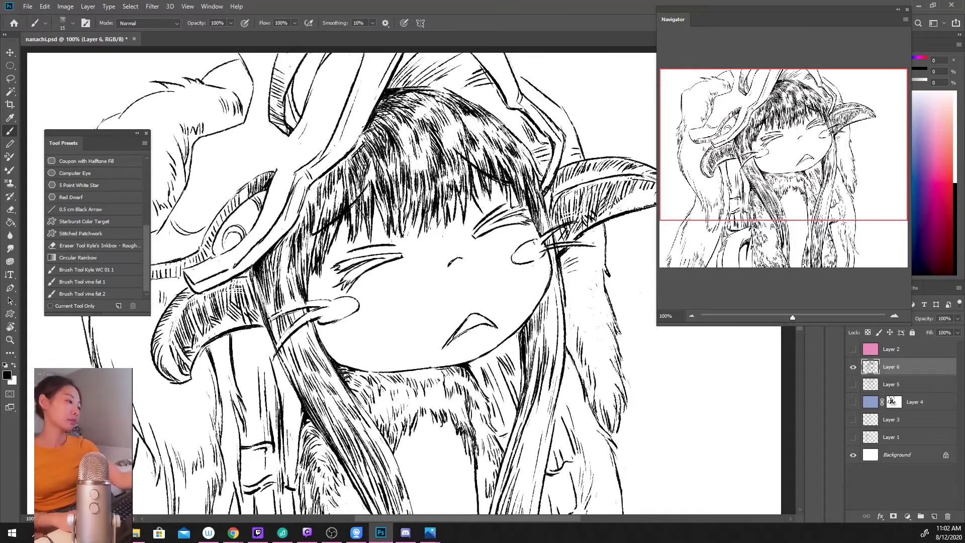
Step: Darken the hair's upper edge and ink shading along the helmet rim on both sides of the crown
{"action": "left_click_drag", "start_coordinate": [423, 86], "coordinate": [453, 97]}
{"action": "left_click_drag", "start_coordinate": [372, 123], "coordinate": [354, 146]}
{"action": "key", "text": "ctrl+minus"}
{"action": "key", "text": "ctrl+minus"}
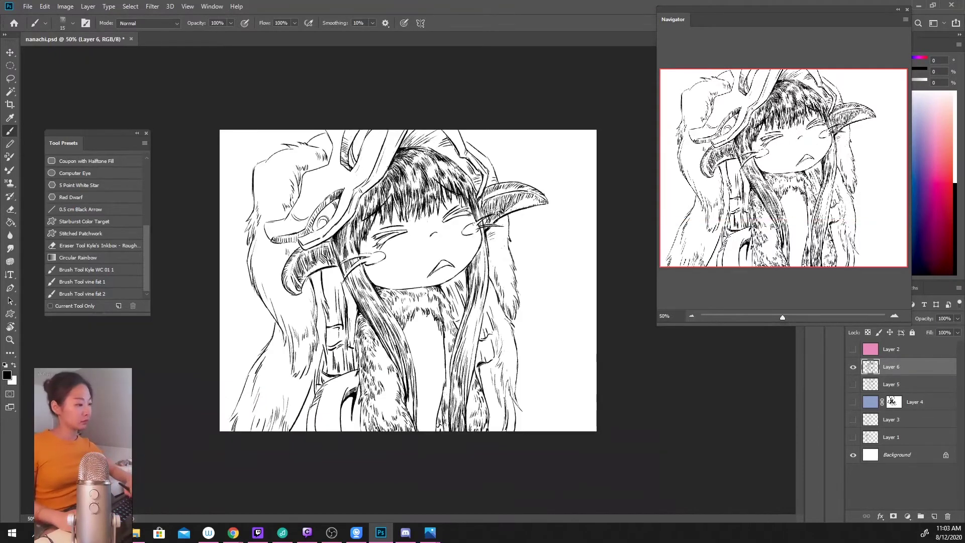
{"action": "left_click_drag", "start_coordinate": [367, 193], "coordinate": [359, 209]}
{"action": "mouse_move", "coordinate": [400, 140]}
{"action": "left_mouse_down"}
{"action": "mouse_move", "coordinate": [376, 183]}
{"action": "mouse_move", "coordinate": [306, 248]}
{"action": "left_mouse_up"}
{"action": "mouse_move", "coordinate": [452, 129]}
{"action": "left_mouse_down"}
{"action": "mouse_move", "coordinate": [460, 155]}
{"action": "mouse_move", "coordinate": [463, 145]}
{"action": "left_mouse_up"}
{"action": "left_click_drag", "start_coordinate": [475, 146], "coordinate": [493, 171]}
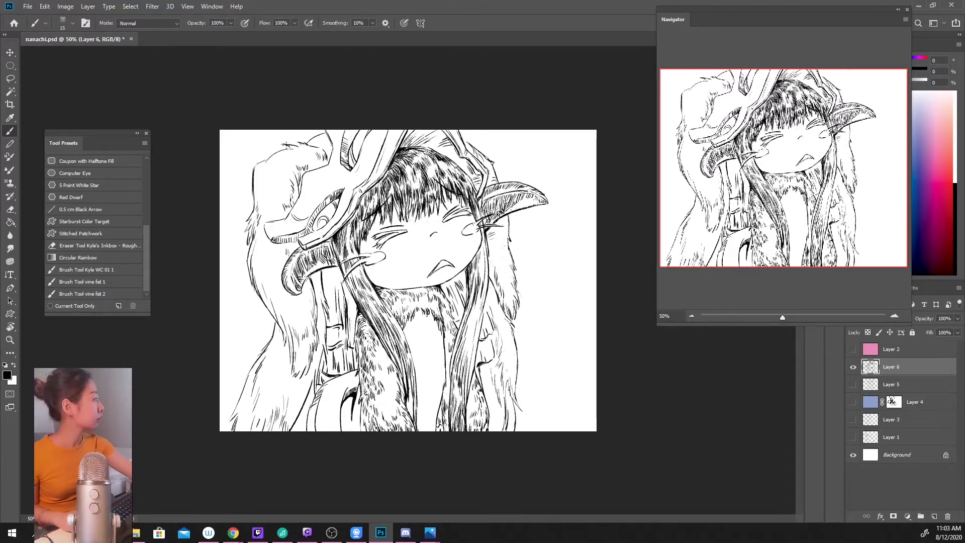
Step: Add hatching to the left part of the helmet, around the base of its upright horns
{"action": "left_click_drag", "start_coordinate": [320, 145], "coordinate": [331, 159]}
{"action": "mouse_move", "coordinate": [322, 144]}
{"action": "left_mouse_down"}
{"action": "mouse_move", "coordinate": [348, 169]}
{"action": "mouse_move", "coordinate": [338, 188]}
{"action": "left_mouse_up"}
{"action": "left_click_drag", "start_coordinate": [376, 158], "coordinate": [356, 176]}
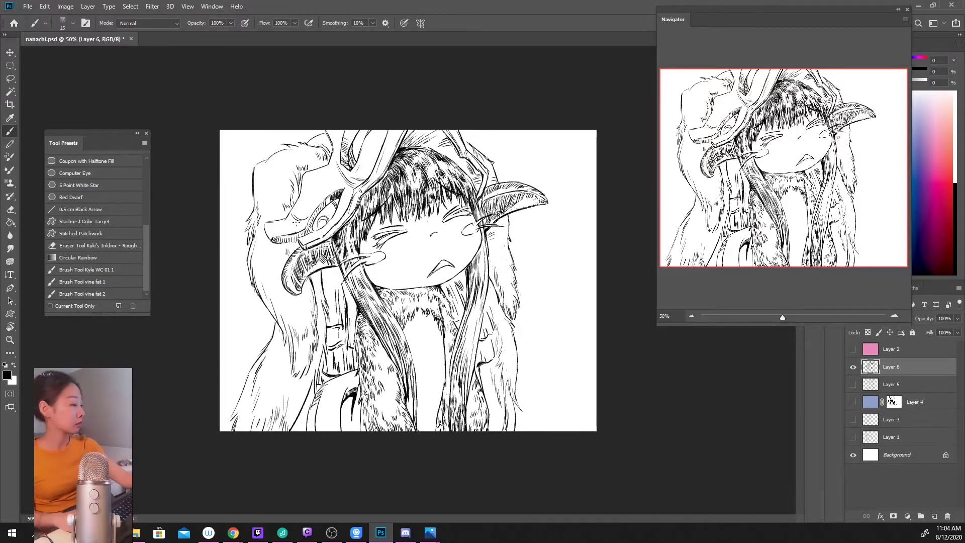
{"action": "left_click_drag", "start_coordinate": [337, 159], "coordinate": [328, 176]}
{"action": "mouse_move", "coordinate": [339, 130]}
{"action": "left_mouse_down"}
{"action": "mouse_move", "coordinate": [329, 149]}
{"action": "mouse_move", "coordinate": [344, 143]}
{"action": "left_mouse_up"}
{"action": "left_click_drag", "start_coordinate": [356, 131], "coordinate": [347, 138]}
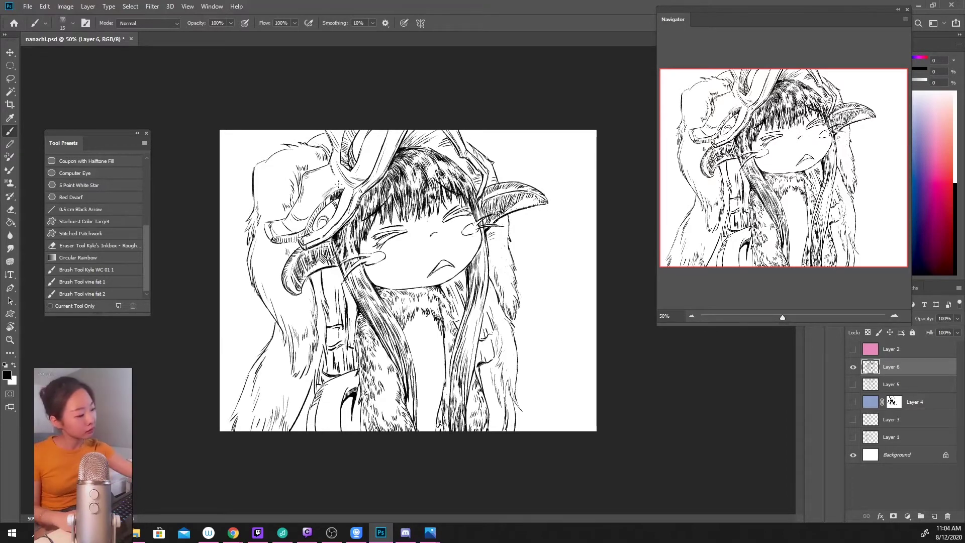
Step: Shade the left band of the helmet with short hatch strokes where it borders the hair
{"action": "key", "text": "e"}
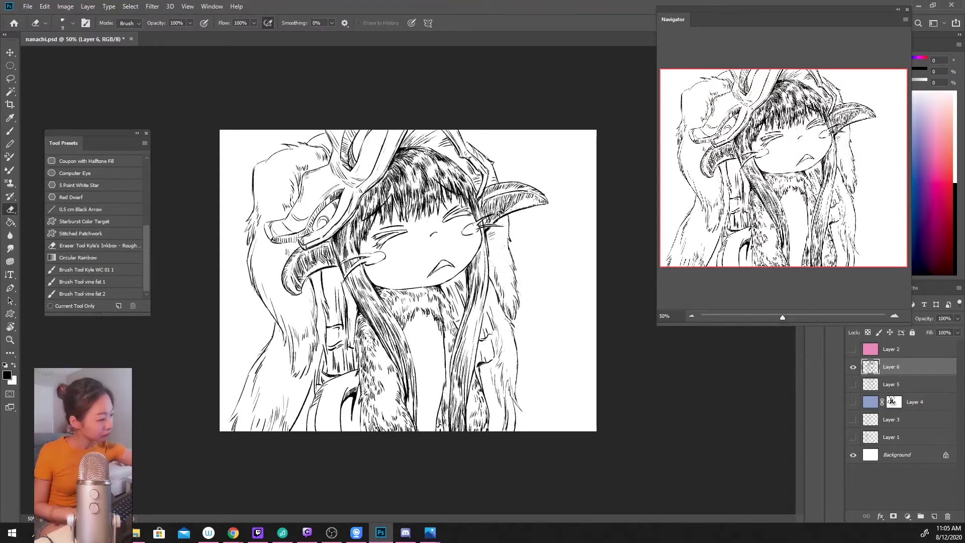
{"action": "key", "text": "b"}
{"action": "key", "text": "ctrl+plus"}
{"action": "key", "text": "ctrl+plus"}
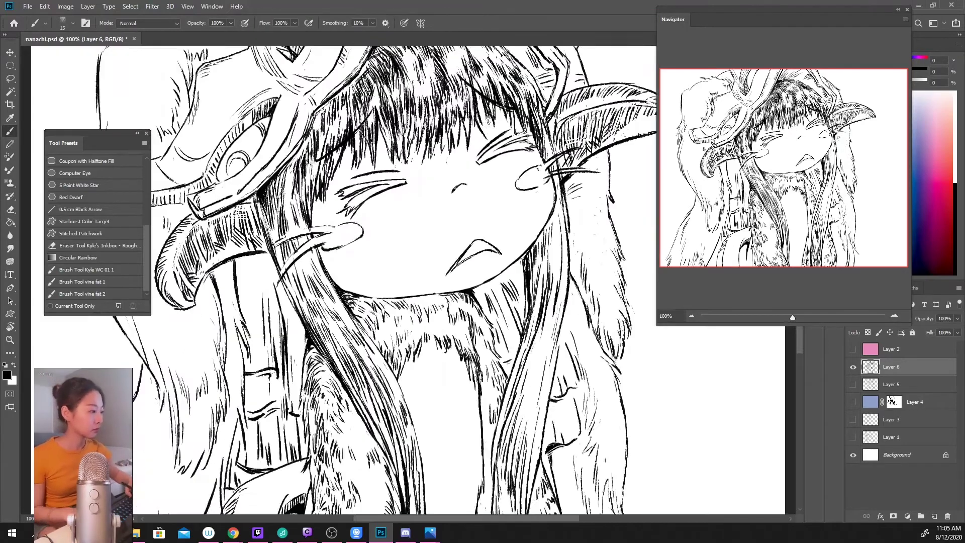
{"action": "left_click_drag", "start_coordinate": [453, 166], "coordinate": [447, 275]}
{"action": "mouse_move", "coordinate": [320, 196]}
{"action": "left_mouse_down"}
{"action": "mouse_move", "coordinate": [310, 215]}
{"action": "mouse_move", "coordinate": [317, 204]}
{"action": "left_mouse_up"}
{"action": "left_click_drag", "start_coordinate": [296, 215], "coordinate": [292, 234]}
{"action": "left_click_drag", "start_coordinate": [315, 191], "coordinate": [304, 203]}
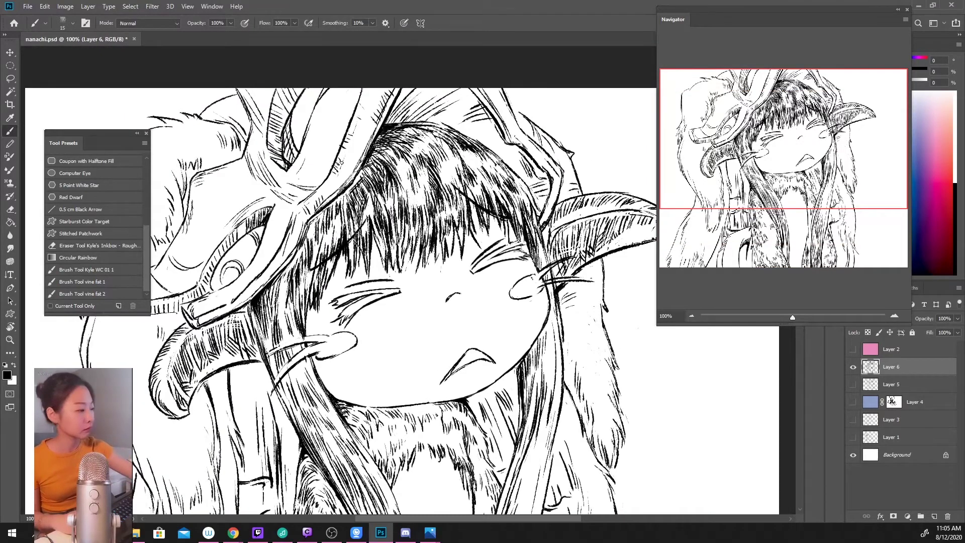
Step: Ink shading along the right side of the helmet rim and the upper edge of the right curved horn
{"action": "left_click_drag", "start_coordinate": [497, 152], "coordinate": [526, 147]}
{"action": "mouse_move", "coordinate": [501, 155]}
{"action": "left_mouse_down"}
{"action": "mouse_move", "coordinate": [522, 152]}
{"action": "mouse_move", "coordinate": [540, 198]}
{"action": "left_mouse_up"}
{"action": "left_click_drag", "start_coordinate": [546, 181], "coordinate": [541, 226]}
{"action": "left_click_drag", "start_coordinate": [552, 210], "coordinate": [539, 230]}
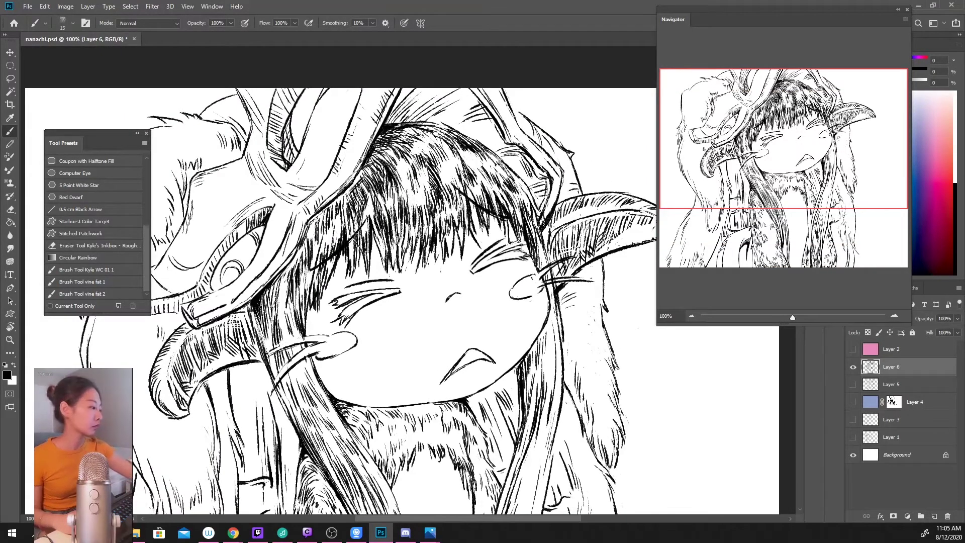
{"action": "left_click_drag", "start_coordinate": [549, 192], "coordinate": [537, 224]}
{"action": "left_click_drag", "start_coordinate": [593, 195], "coordinate": [557, 207]}
Step: Darken the shadow beneath the helmet's left band, along the top of the left curved horn
{"action": "mouse_move", "coordinate": [176, 336]}
{"action": "left_mouse_down"}
{"action": "mouse_move", "coordinate": [188, 324]}
{"action": "mouse_move", "coordinate": [236, 314]}
{"action": "left_mouse_up"}
{"action": "left_click_drag", "start_coordinate": [227, 319], "coordinate": [248, 309]}
{"action": "left_click_drag", "start_coordinate": [243, 316], "coordinate": [254, 301]}
Step: Darken the base and tip of the right curved horn with hatching, undoing the unwanted strokes
{"action": "key", "text": "ctrl+minus"}
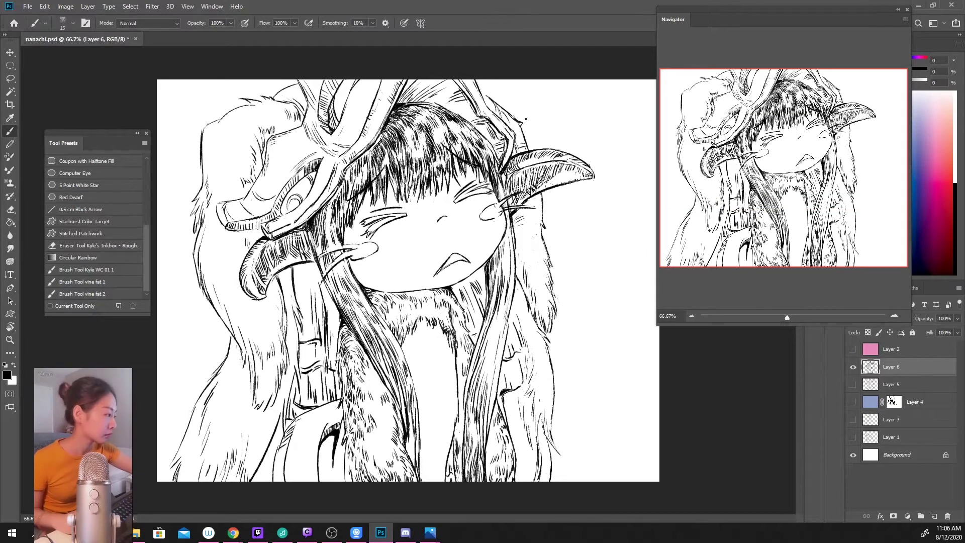
{"action": "mouse_move", "coordinate": [585, 166]}
{"action": "left_mouse_down"}
{"action": "mouse_move", "coordinate": [563, 184]}
{"action": "mouse_move", "coordinate": [546, 175]}
{"action": "mouse_move", "coordinate": [513, 183]}
{"action": "mouse_move", "coordinate": [521, 181]}
{"action": "left_mouse_up"}
{"action": "left_click_drag", "start_coordinate": [525, 160], "coordinate": [523, 177]}
{"action": "key", "text": "ctrl+z"}
{"action": "left_click_drag", "start_coordinate": [544, 164], "coordinate": [513, 185]}
{"action": "left_click_drag", "start_coordinate": [537, 174], "coordinate": [509, 189]}
{"action": "key", "text": "ctrl+z"}
{"action": "left_click_drag", "start_coordinate": [587, 161], "coordinate": [594, 177]}
{"action": "mouse_move", "coordinate": [527, 155]}
{"action": "left_mouse_down"}
{"action": "mouse_move", "coordinate": [508, 168]}
{"action": "mouse_move", "coordinate": [507, 185]}
{"action": "left_mouse_up"}
{"action": "left_click_drag", "start_coordinate": [519, 174], "coordinate": [510, 208]}
{"action": "left_click_drag", "start_coordinate": [527, 195], "coordinate": [515, 204]}
Step: Hatch dark shading into the base of the left curved horn beneath the helmet
{"action": "left_click_drag", "start_coordinate": [305, 235], "coordinate": [302, 256]}
{"action": "left_click_drag", "start_coordinate": [295, 236], "coordinate": [287, 248]}
{"action": "mouse_move", "coordinate": [300, 245]}
{"action": "left_mouse_down"}
{"action": "mouse_move", "coordinate": [295, 259]}
{"action": "mouse_move", "coordinate": [306, 254]}
{"action": "left_mouse_up"}
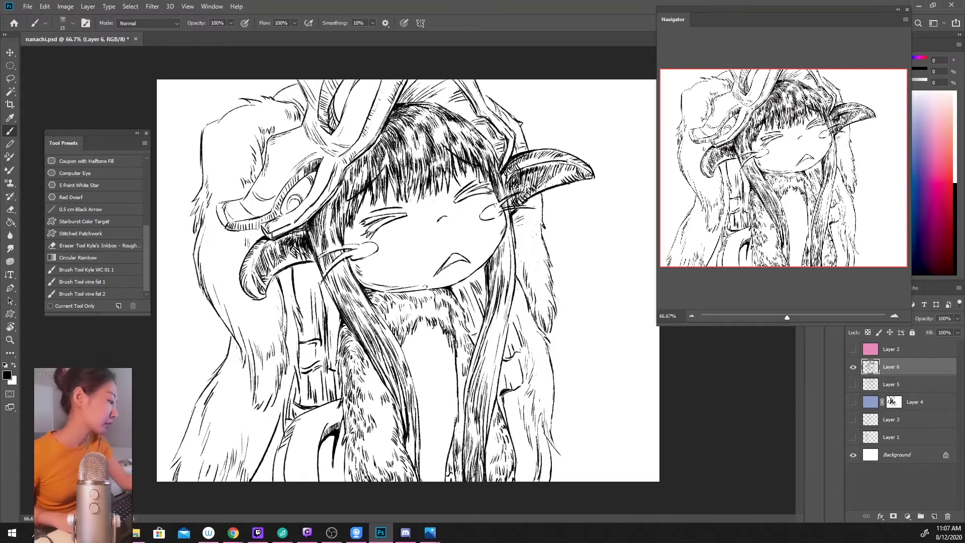
{"action": "key", "text": "e"}
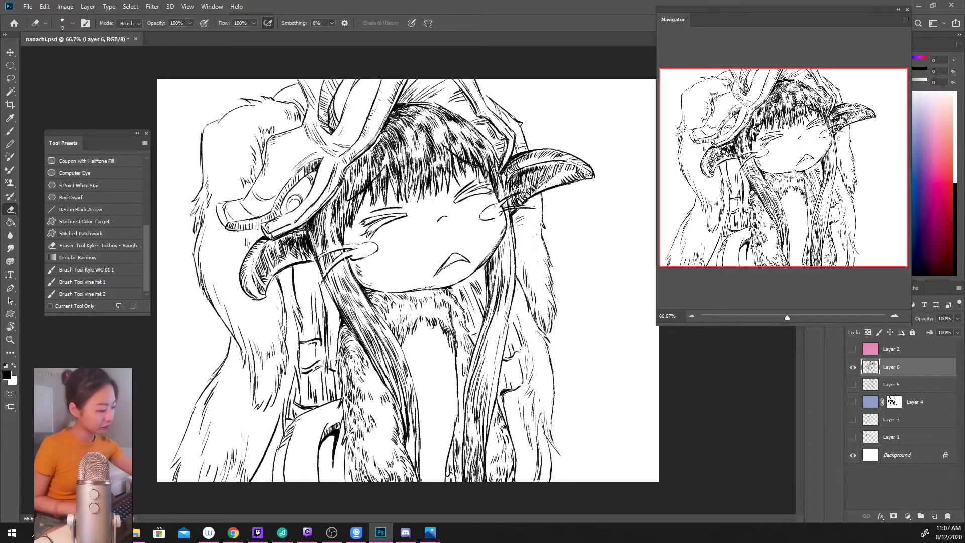
Step: Hatch dense dark shading into the neck fur directly beneath the chin, between the two long hair strands
{"action": "key", "text": "b"}
{"action": "mouse_move", "coordinate": [453, 287]}
{"action": "left_mouse_down"}
{"action": "mouse_move", "coordinate": [444, 291]}
{"action": "mouse_move", "coordinate": [465, 314]}
{"action": "mouse_move", "coordinate": [468, 279]}
{"action": "mouse_move", "coordinate": [404, 299]}
{"action": "left_mouse_up"}
{"action": "key", "text": "e"}
{"action": "key", "text": "b"}
{"action": "left_click_drag", "start_coordinate": [407, 304], "coordinate": [418, 307]}
{"action": "left_click_drag", "start_coordinate": [410, 297], "coordinate": [420, 307]}
{"action": "left_click_drag", "start_coordinate": [446, 289], "coordinate": [438, 308]}
{"action": "left_click_drag", "start_coordinate": [440, 289], "coordinate": [376, 297]}
{"action": "left_click_drag", "start_coordinate": [395, 292], "coordinate": [376, 298]}
{"action": "left_click_drag", "start_coordinate": [459, 290], "coordinate": [446, 302]}
{"action": "mouse_move", "coordinate": [380, 294]}
{"action": "left_mouse_down"}
{"action": "mouse_move", "coordinate": [368, 299]}
{"action": "mouse_move", "coordinate": [375, 313]}
{"action": "left_mouse_up"}
{"action": "mouse_move", "coordinate": [407, 301]}
{"action": "left_mouse_down"}
{"action": "mouse_move", "coordinate": [386, 316]}
{"action": "mouse_move", "coordinate": [399, 313]}
{"action": "left_mouse_up"}
{"action": "left_click_drag", "start_coordinate": [416, 309], "coordinate": [412, 321]}
{"action": "left_click_drag", "start_coordinate": [426, 308], "coordinate": [423, 319]}
{"action": "left_click_drag", "start_coordinate": [443, 305], "coordinate": [420, 337]}
{"action": "left_click_drag", "start_coordinate": [434, 325], "coordinate": [423, 336]}
{"action": "mouse_move", "coordinate": [426, 325]}
{"action": "left_mouse_down"}
{"action": "mouse_move", "coordinate": [417, 336]}
{"action": "mouse_move", "coordinate": [404, 329]}
{"action": "mouse_move", "coordinate": [414, 334]}
{"action": "left_mouse_up"}
{"action": "left_click_drag", "start_coordinate": [449, 308], "coordinate": [435, 329]}
{"action": "left_click_drag", "start_coordinate": [463, 302], "coordinate": [454, 307]}
{"action": "left_click_drag", "start_coordinate": [451, 293], "coordinate": [391, 321]}
{"action": "mouse_move", "coordinate": [407, 309]}
{"action": "left_mouse_down"}
{"action": "mouse_move", "coordinate": [395, 324]}
{"action": "mouse_move", "coordinate": [407, 321]}
{"action": "left_mouse_up"}
{"action": "mouse_move", "coordinate": [424, 310]}
{"action": "left_mouse_down"}
{"action": "mouse_move", "coordinate": [411, 327]}
{"action": "mouse_move", "coordinate": [393, 314]}
{"action": "left_mouse_up"}
{"action": "mouse_move", "coordinate": [414, 296]}
{"action": "left_mouse_down"}
{"action": "mouse_move", "coordinate": [395, 312]}
{"action": "mouse_move", "coordinate": [431, 316]}
{"action": "left_mouse_up"}
{"action": "mouse_move", "coordinate": [401, 332]}
{"action": "left_mouse_down"}
{"action": "mouse_move", "coordinate": [420, 338]}
{"action": "mouse_move", "coordinate": [381, 324]}
{"action": "left_mouse_up"}
{"action": "left_click_drag", "start_coordinate": [396, 309], "coordinate": [341, 350]}
{"action": "left_click_drag", "start_coordinate": [358, 333], "coordinate": [348, 343]}
{"action": "left_click_drag", "start_coordinate": [364, 350], "coordinate": [354, 354]}
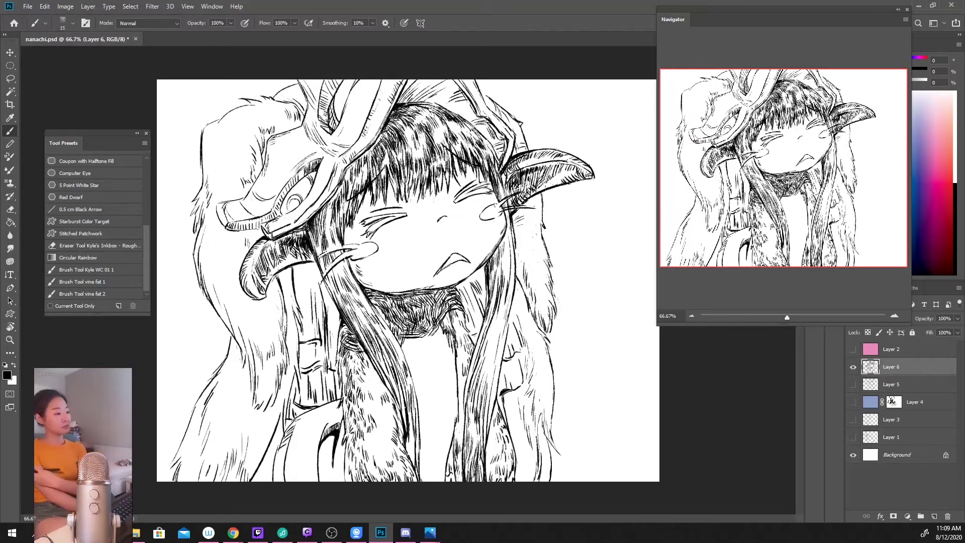
{"action": "key", "text": "ctrl+z"}
{"action": "key", "text": "ctrl+z"}
{"action": "key", "text": "ctrl+z"}
{"action": "key", "text": "ctrl+z"}
{"action": "key", "text": "ctrl+z"}
{"action": "key", "text": "ctrl+z"}
{"action": "key", "text": "ctrl+z"}
{"action": "key", "text": "ctrl+z"}
{"action": "key", "text": "ctrl+z"}
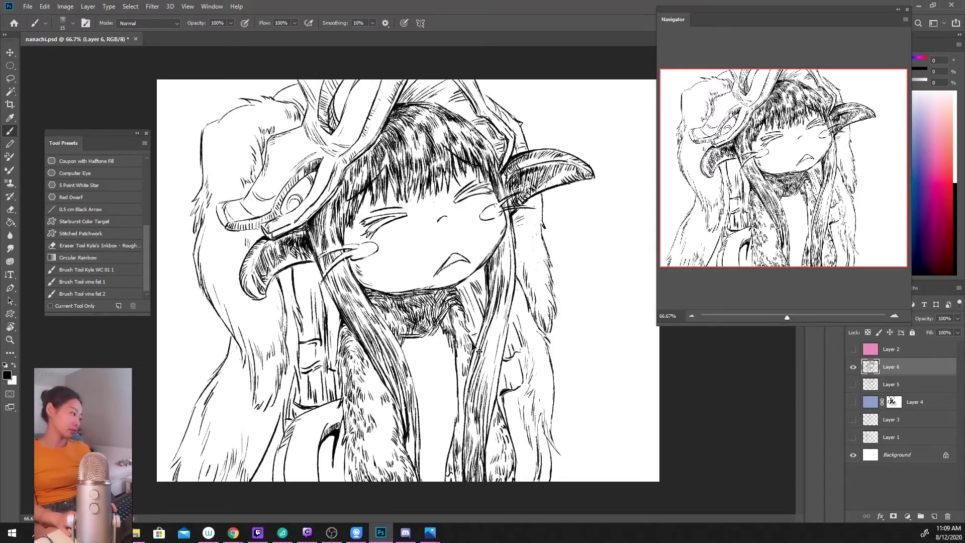
{"action": "left_click_drag", "start_coordinate": [426, 306], "coordinate": [411, 321]}
{"action": "left_click_drag", "start_coordinate": [431, 303], "coordinate": [411, 324]}
{"action": "key", "text": "ctrl+z"}
{"action": "key", "text": "ctrl+z"}
{"action": "key", "text": "ctrl+z"}
Step: Redraw the collar under the chin with diagonal ink strokes that form V-shaped folds
{"action": "left_click_drag", "start_coordinate": [447, 300], "coordinate": [427, 314]}
{"action": "left_click_drag", "start_coordinate": [428, 295], "coordinate": [408, 298]}
{"action": "left_click_drag", "start_coordinate": [439, 291], "coordinate": [410, 297]}
{"action": "mouse_move", "coordinate": [428, 293]}
{"action": "left_mouse_down"}
{"action": "mouse_move", "coordinate": [404, 297]}
{"action": "mouse_move", "coordinate": [435, 333]}
{"action": "mouse_move", "coordinate": [422, 339]}
{"action": "mouse_move", "coordinate": [392, 320]}
{"action": "left_mouse_up"}
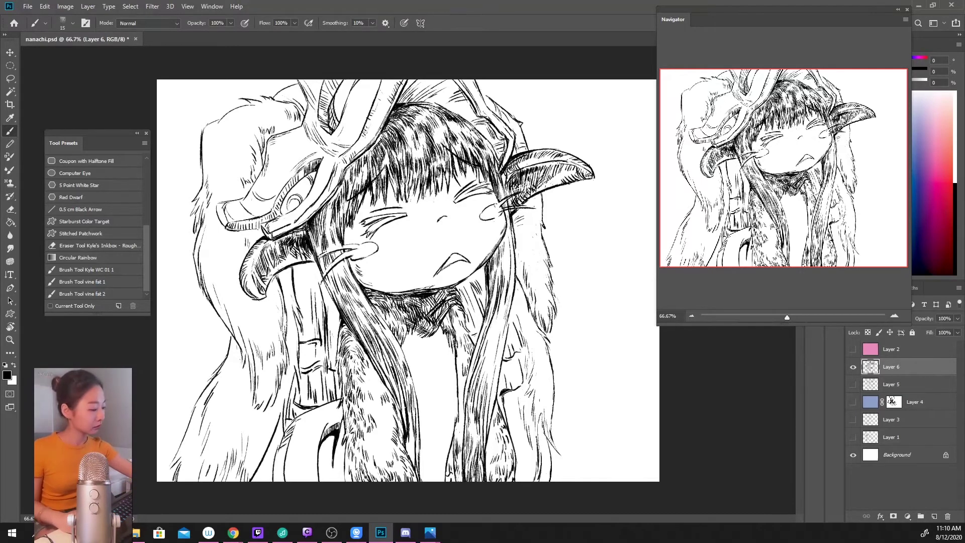
{"action": "left_click_drag", "start_coordinate": [457, 289], "coordinate": [461, 303]}
Step: Erase fine highlights into the collar hatching beneath the chin to separate its folds
{"action": "key", "text": "e"}
{"action": "mouse_move", "coordinate": [406, 319]}
{"action": "left_mouse_down"}
{"action": "mouse_move", "coordinate": [426, 330]}
{"action": "mouse_move", "coordinate": [443, 292]}
{"action": "left_mouse_up"}
{"action": "mouse_move", "coordinate": [432, 306]}
{"action": "left_mouse_down"}
{"action": "mouse_move", "coordinate": [439, 297]}
{"action": "mouse_move", "coordinate": [428, 310]}
{"action": "mouse_move", "coordinate": [441, 307]}
{"action": "left_mouse_up"}
{"action": "right_click", "coordinate": [443, 301]}
{"action": "left_click_drag", "start_coordinate": [435, 310], "coordinate": [446, 297]}
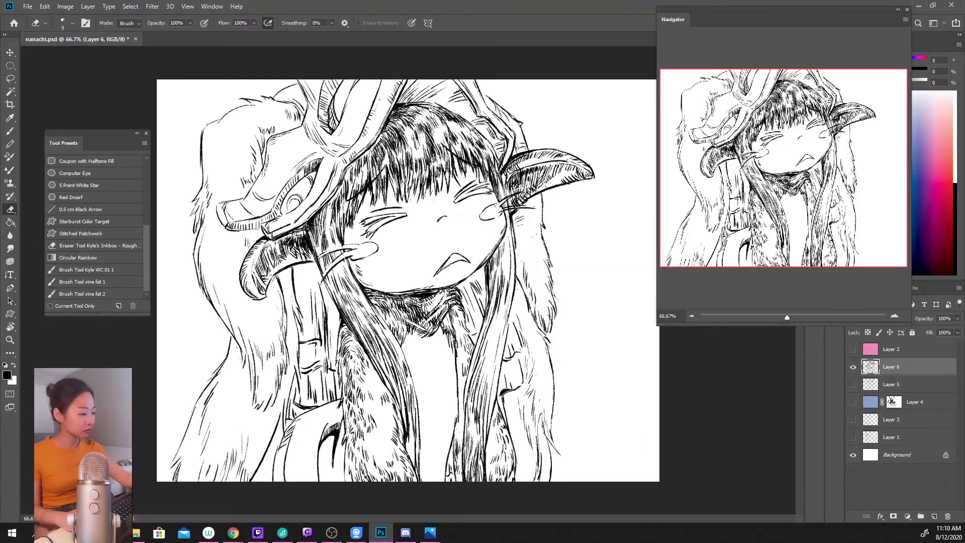
{"action": "left_click_drag", "start_coordinate": [435, 330], "coordinate": [452, 305]}
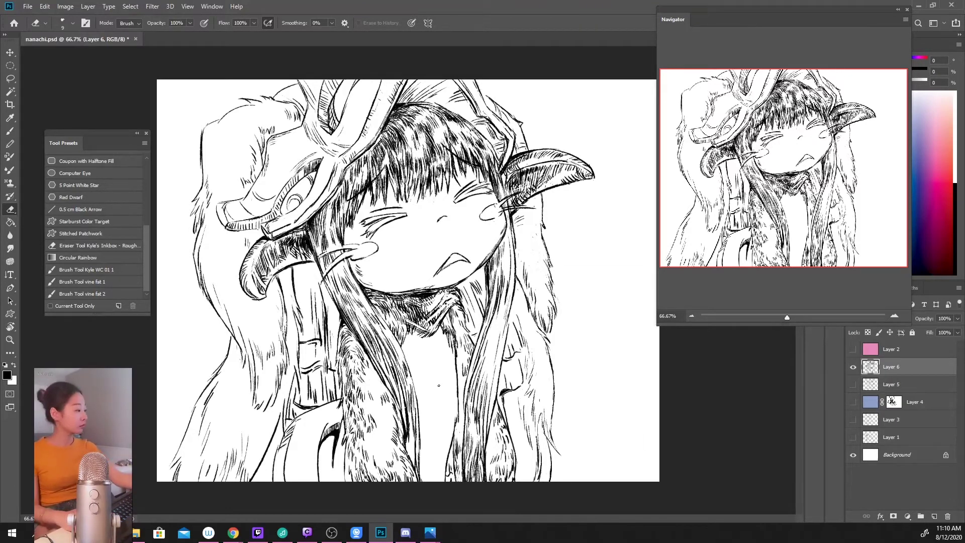
{"action": "key", "text": "b"}
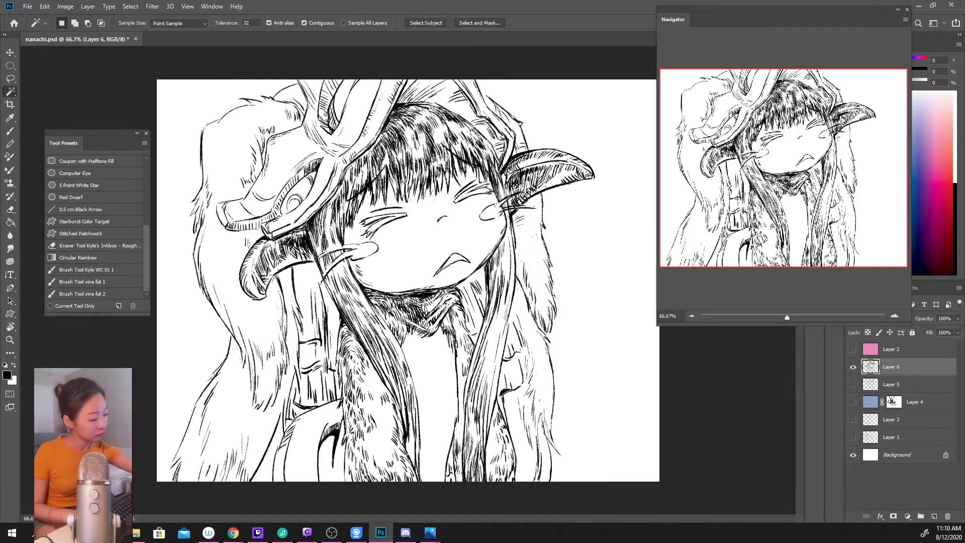
{"action": "key", "text": "e"}
{"action": "mouse_move", "coordinate": [407, 313]}
{"action": "left_mouse_down"}
{"action": "mouse_move", "coordinate": [425, 332]}
{"action": "mouse_move", "coordinate": [423, 311]}
{"action": "mouse_move", "coordinate": [388, 313]}
{"action": "left_mouse_up"}
{"action": "key", "text": "ctrl+z"}
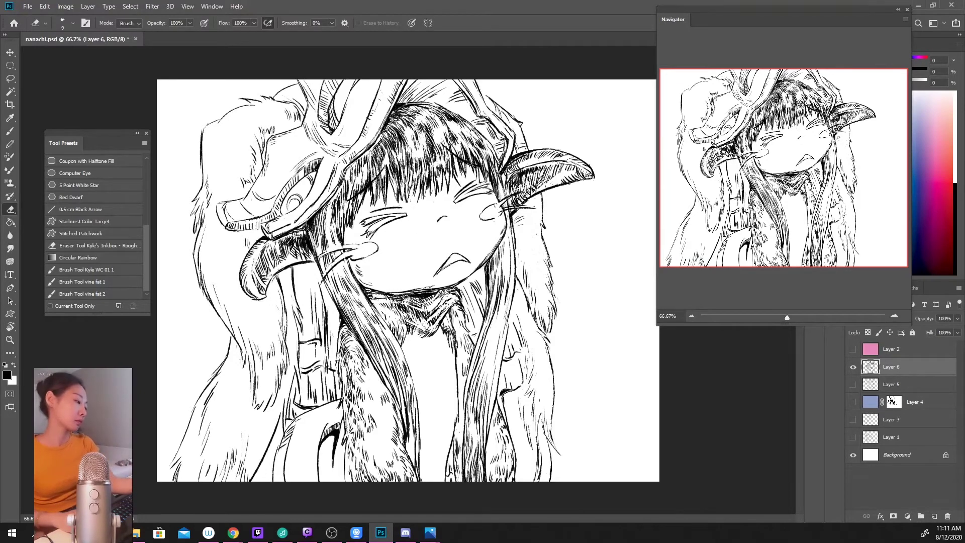
{"action": "key", "text": "b"}
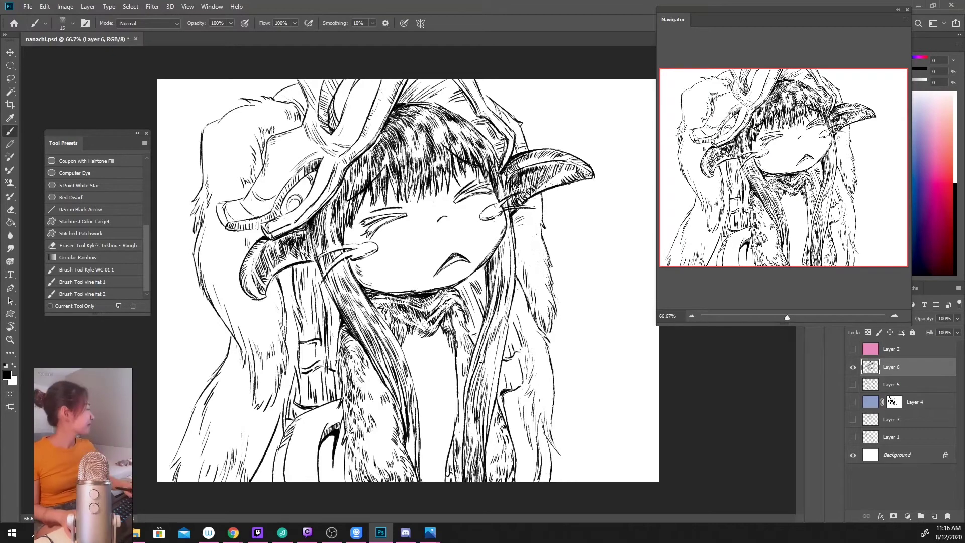
{"action": "key", "text": "alt+Tab"}
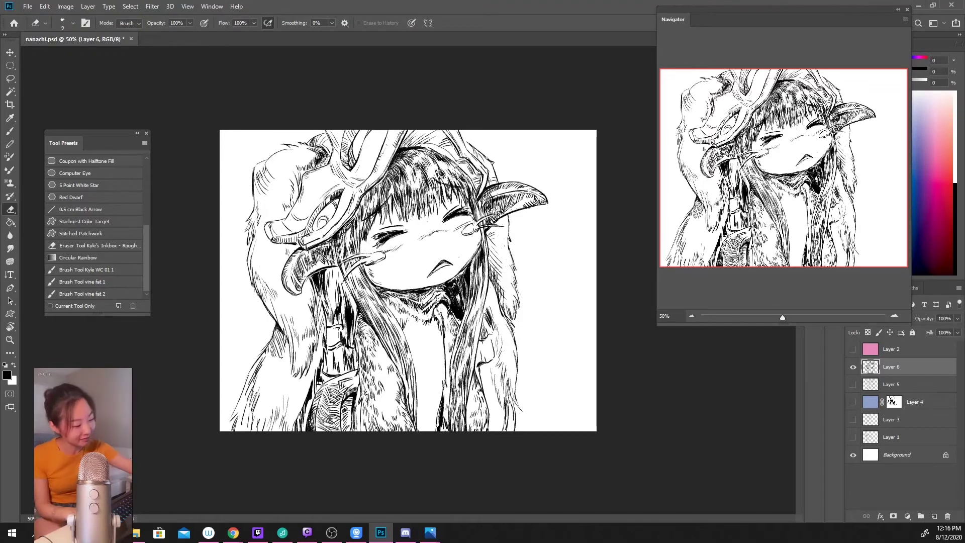
{"action": "key", "text": "b"}
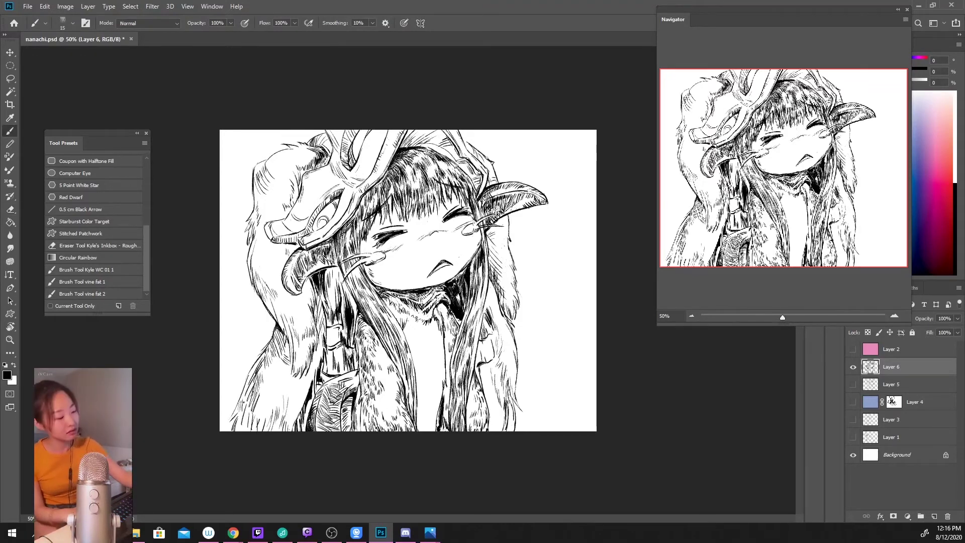
{"action": "left_click_drag", "start_coordinate": [249, 395], "coordinate": [243, 411]}
{"action": "left_click_drag", "start_coordinate": [244, 416], "coordinate": [241, 430]}
{"action": "left_click_drag", "start_coordinate": [304, 375], "coordinate": [294, 389]}
{"action": "left_click_drag", "start_coordinate": [305, 380], "coordinate": [303, 398]}
{"action": "left_click_drag", "start_coordinate": [313, 370], "coordinate": [305, 390]}
{"action": "key", "text": "ctrl+z"}
{"action": "key", "text": "ctrl+z"}
{"action": "key", "text": "ctrl+z"}
{"action": "key", "text": "ctrl+z"}
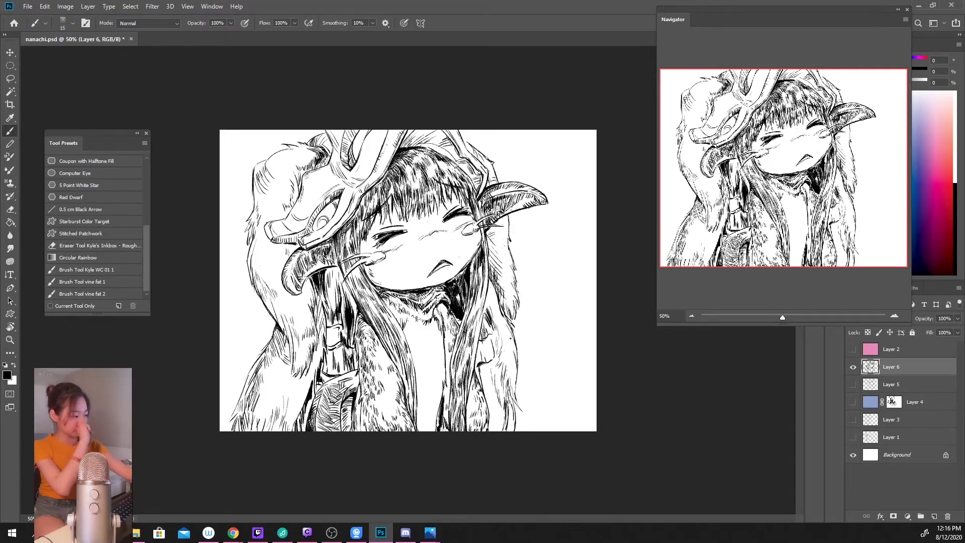
Step: Darken the creases and lower fur of the coat on the drawing's right side with ink strokes
{"action": "left_click_drag", "start_coordinate": [488, 372], "coordinate": [488, 408]}
{"action": "left_click_drag", "start_coordinate": [501, 372], "coordinate": [488, 417]}
{"action": "left_click_drag", "start_coordinate": [497, 333], "coordinate": [491, 345]}
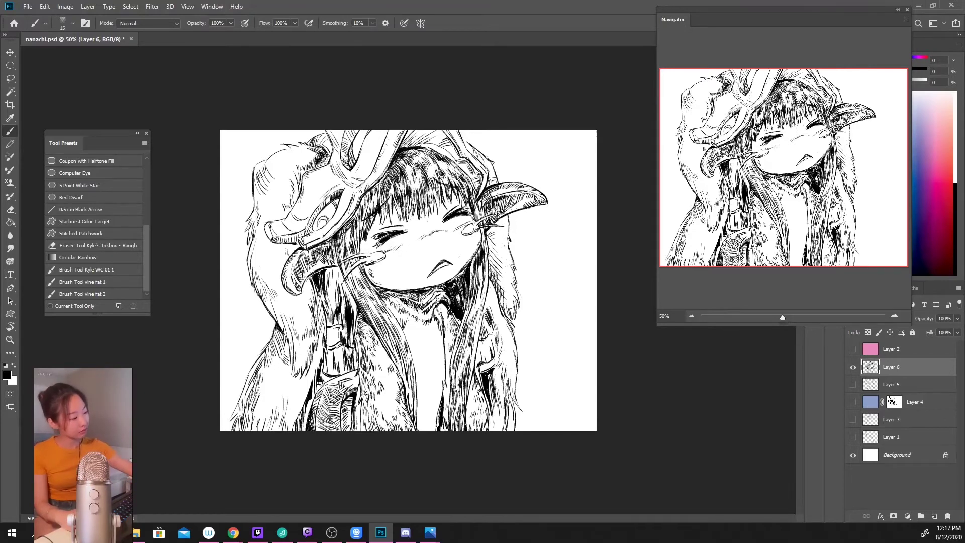
{"action": "left_click_drag", "start_coordinate": [497, 407], "coordinate": [492, 425]}
{"action": "left_click_drag", "start_coordinate": [501, 413], "coordinate": [488, 428]}
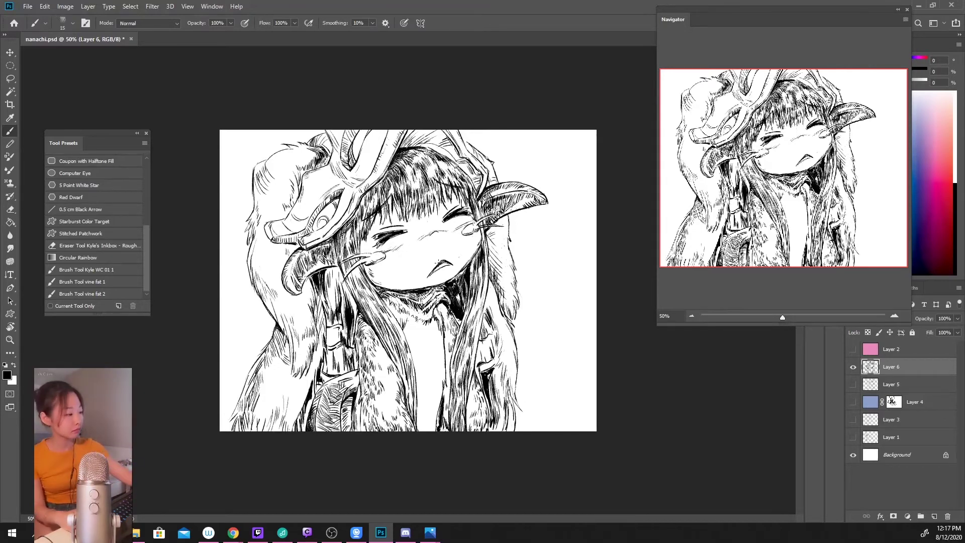
Step: Ink short crease lines under the left closed eye
{"action": "key", "text": "e"}
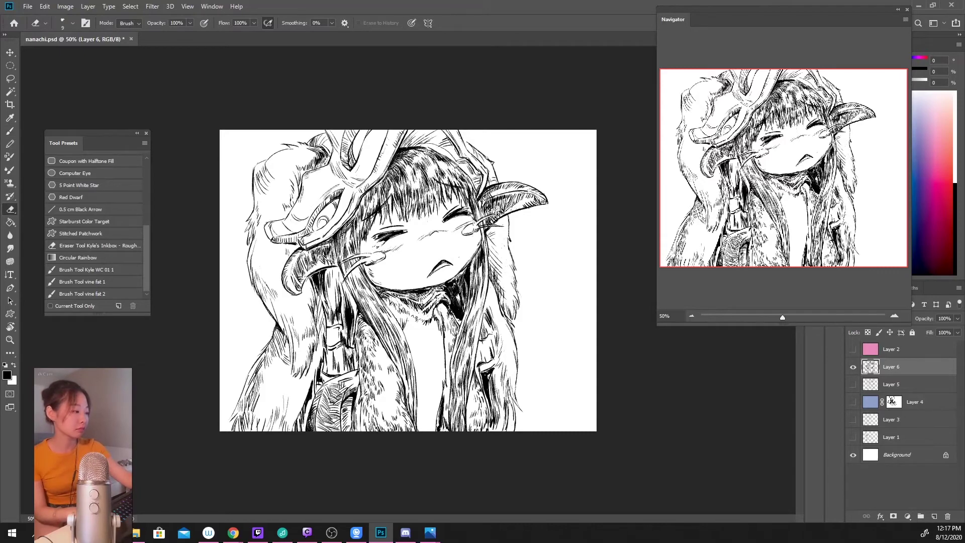
{"action": "key", "text": "b"}
{"action": "left_click_drag", "start_coordinate": [385, 241], "coordinate": [374, 247]}
{"action": "left_click_drag", "start_coordinate": [371, 243], "coordinate": [385, 241]}
{"action": "key", "text": "e"}
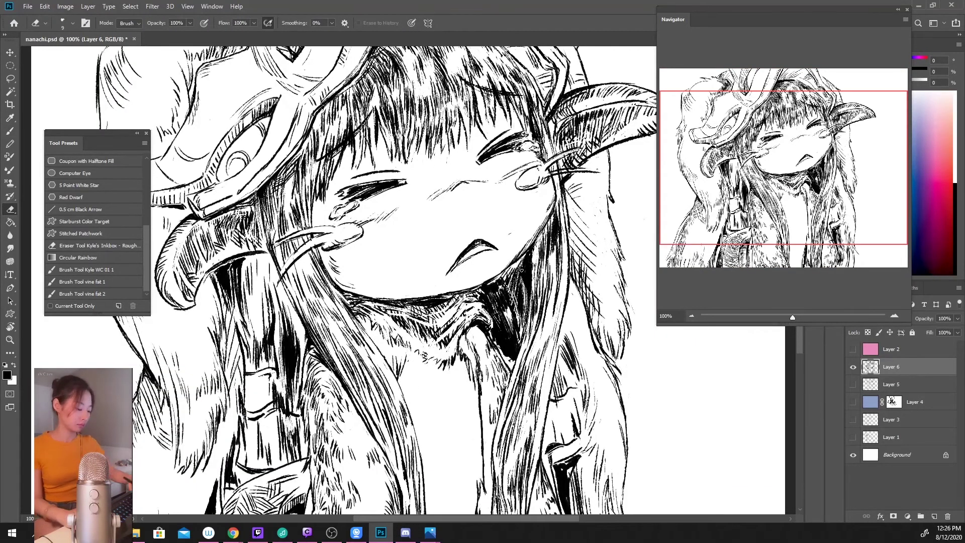
{"action": "key", "text": "ctrl+minus"}
{"action": "key", "text": "b"}
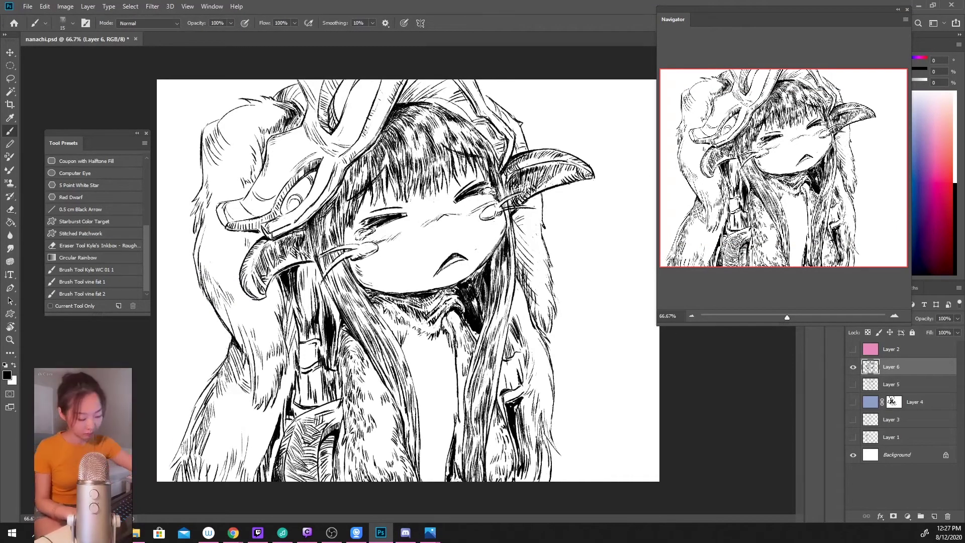
{"action": "key", "text": "e"}
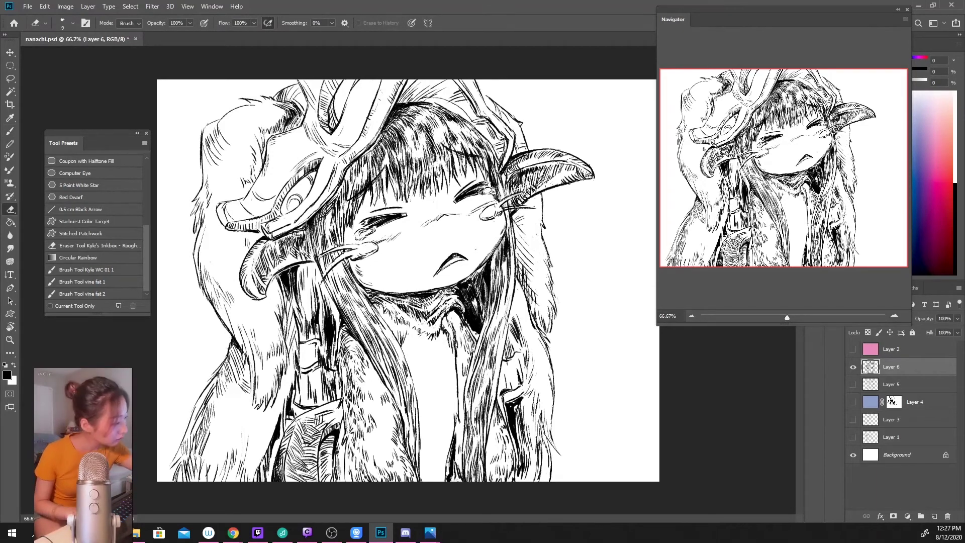
{"action": "key", "text": "b"}
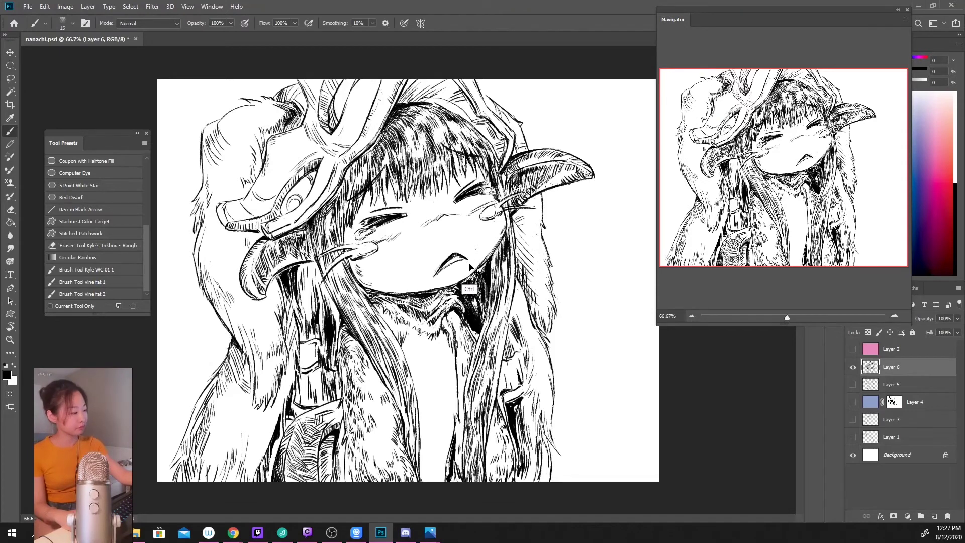
Step: Add a new empty layer above Layer 6 and lasso a selection around the small mouth
{"action": "key", "text": "ctrl+shift+alt+n"}
{"action": "key", "text": "l"}
{"action": "left_click_drag", "start_coordinate": [473, 241], "coordinate": [476, 243]}
{"action": "right_click", "coordinate": [476, 244]}
{"action": "left_click", "coordinate": [508, 323]}
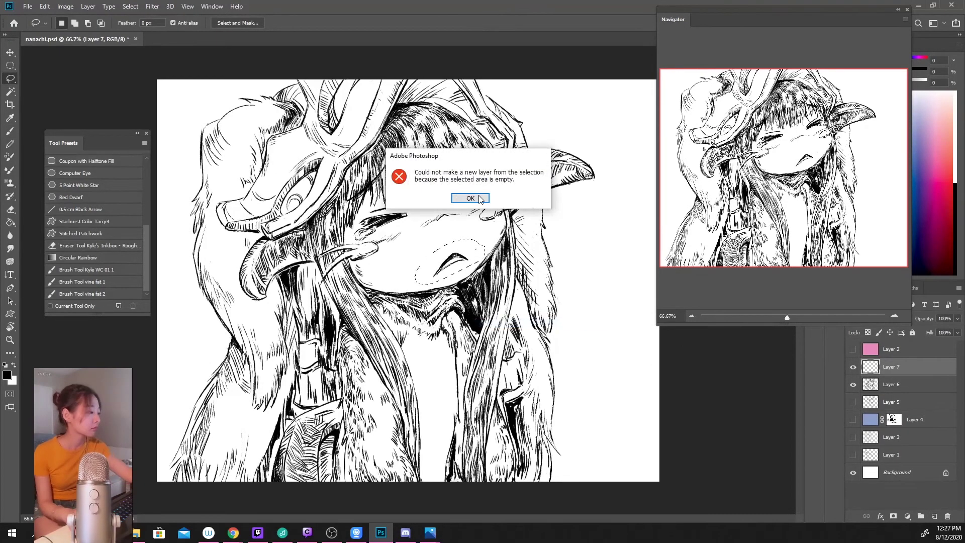
{"action": "left_click", "coordinate": [478, 197]}
Step: Cut the selected mouth from Layer 6 onto its own hidden layer, and make Layer 7 active
{"action": "left_click", "coordinate": [898, 382]}
{"action": "right_click", "coordinate": [469, 240]}
{"action": "left_click", "coordinate": [533, 318]}
{"action": "left_click", "coordinate": [853, 385]}
{"action": "left_click", "coordinate": [855, 367]}
{"action": "key", "text": "b"}
{"action": "left_click", "coordinate": [853, 366]}
{"action": "left_click", "coordinate": [891, 366]}
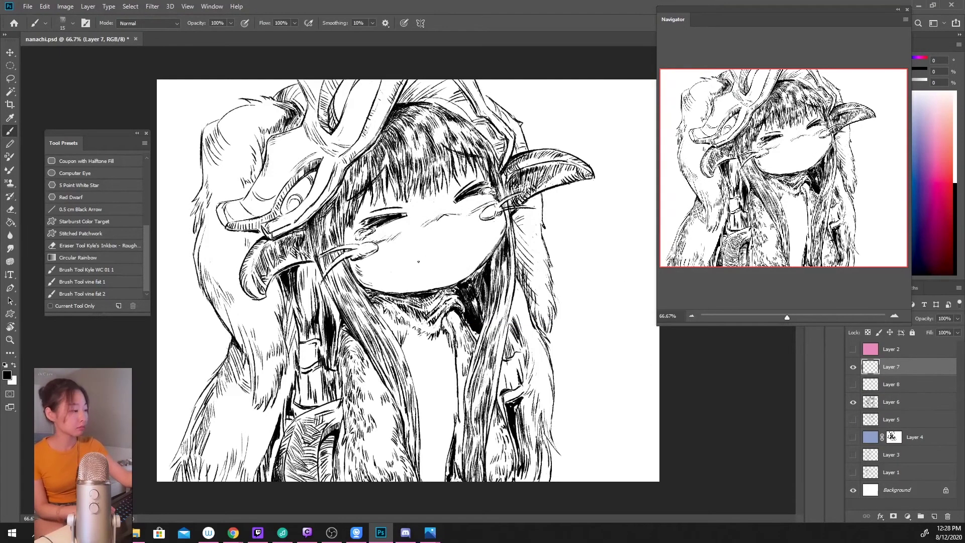
Step: Sketch a wide, slanted open mouth across the lower face on Layer 7
{"action": "left_click_drag", "start_coordinate": [397, 278], "coordinate": [496, 240]}
{"action": "left_click_drag", "start_coordinate": [407, 280], "coordinate": [486, 248]}
{"action": "left_click_drag", "start_coordinate": [411, 275], "coordinate": [398, 291]}
{"action": "left_click_drag", "start_coordinate": [495, 235], "coordinate": [492, 246]}
{"action": "left_click_drag", "start_coordinate": [472, 241], "coordinate": [496, 235]}
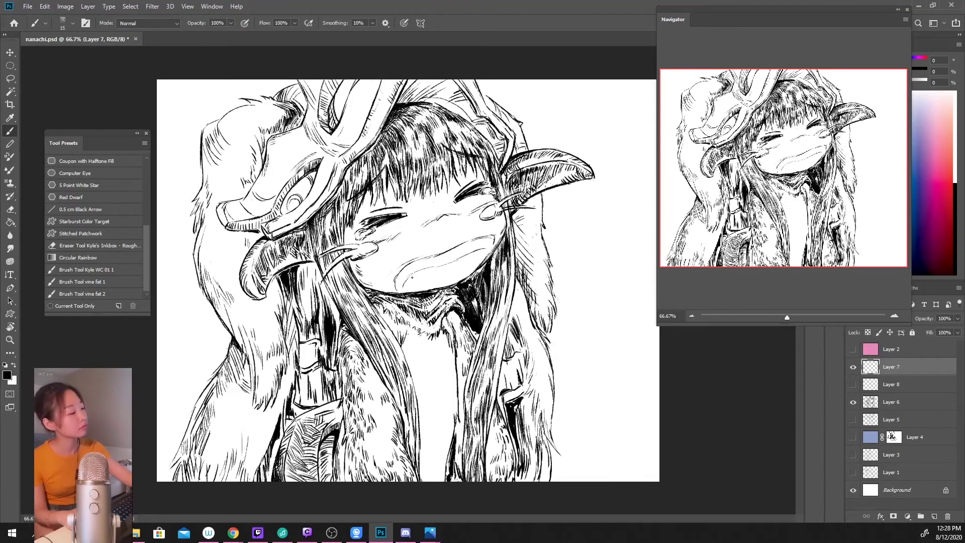
Step: Add inner and outer contour strokes at both corners of the new mouth
{"action": "mouse_move", "coordinate": [410, 274]}
{"action": "left_mouse_down"}
{"action": "mouse_move", "coordinate": [482, 239]}
{"action": "mouse_move", "coordinate": [402, 272]}
{"action": "left_mouse_up"}
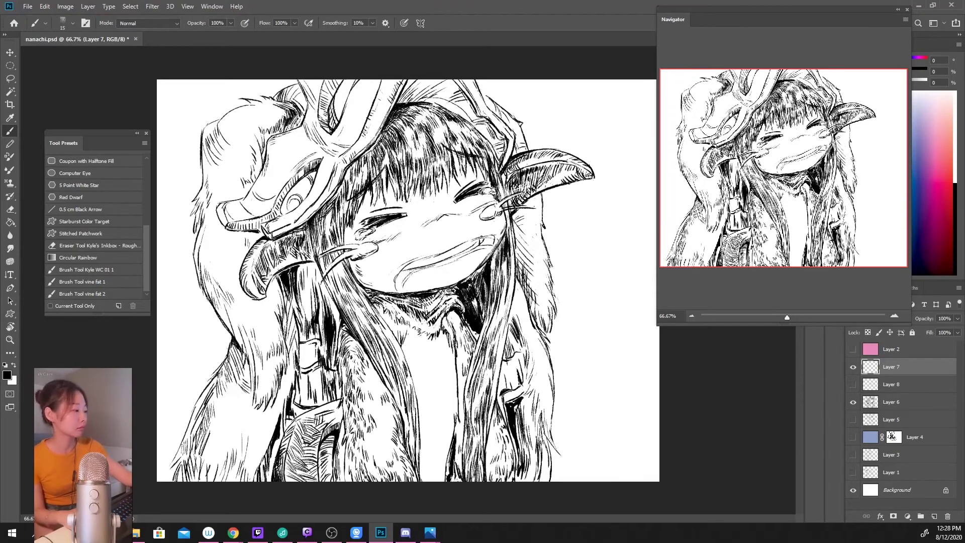
{"action": "left_click_drag", "start_coordinate": [461, 243], "coordinate": [500, 233]}
{"action": "mouse_move", "coordinate": [475, 235]}
{"action": "left_mouse_down"}
{"action": "mouse_move", "coordinate": [495, 230]}
{"action": "mouse_move", "coordinate": [499, 243]}
{"action": "mouse_move", "coordinate": [411, 263]}
{"action": "mouse_move", "coordinate": [416, 287]}
{"action": "mouse_move", "coordinate": [497, 243]}
{"action": "left_mouse_up"}
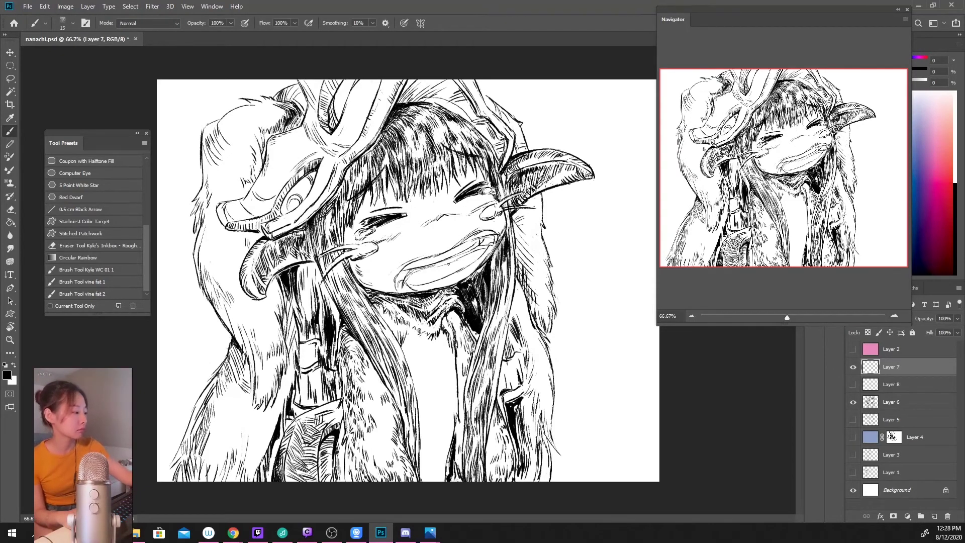
Step: Erase along the line work below the new mouth on Layer 6
{"action": "key", "text": "e"}
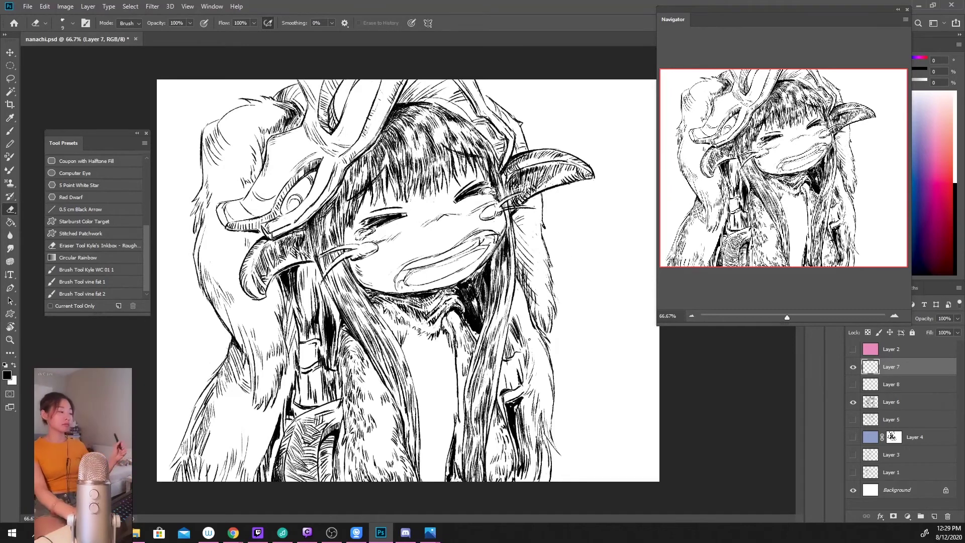
{"action": "left_click", "coordinate": [900, 402]}
{"action": "mouse_move", "coordinate": [418, 290]}
{"action": "left_mouse_down"}
{"action": "mouse_move", "coordinate": [443, 289]}
{"action": "mouse_move", "coordinate": [491, 252]}
{"action": "left_mouse_up"}
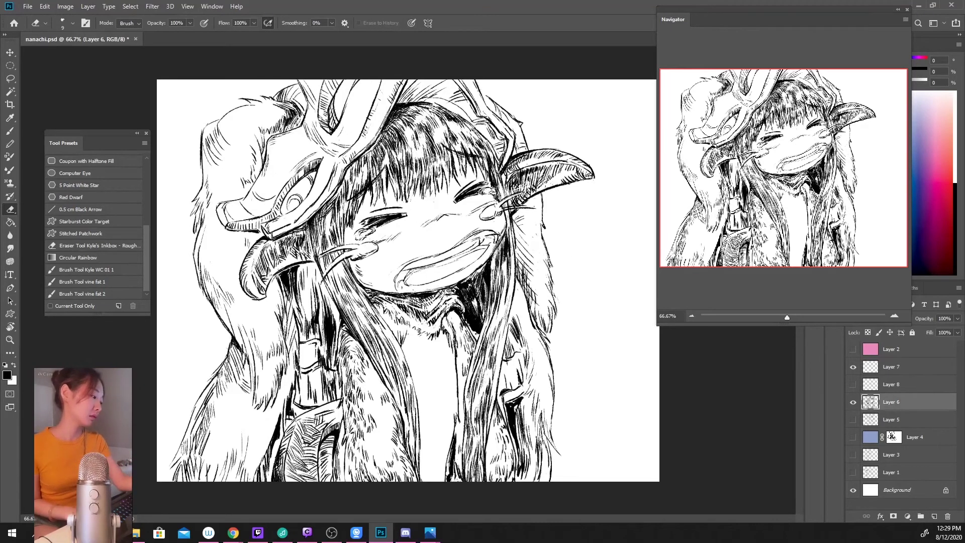
Step: Clean up the upper lip line near the mouth's right corner on Layer 7 with the Eraser
{"action": "left_click", "coordinate": [892, 366]}
{"action": "key", "text": "b"}
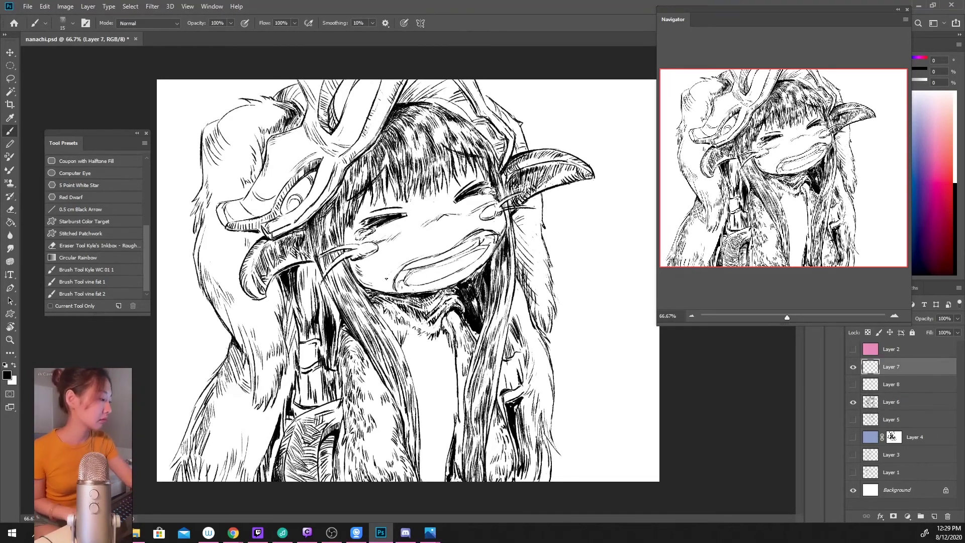
{"action": "key", "text": "e"}
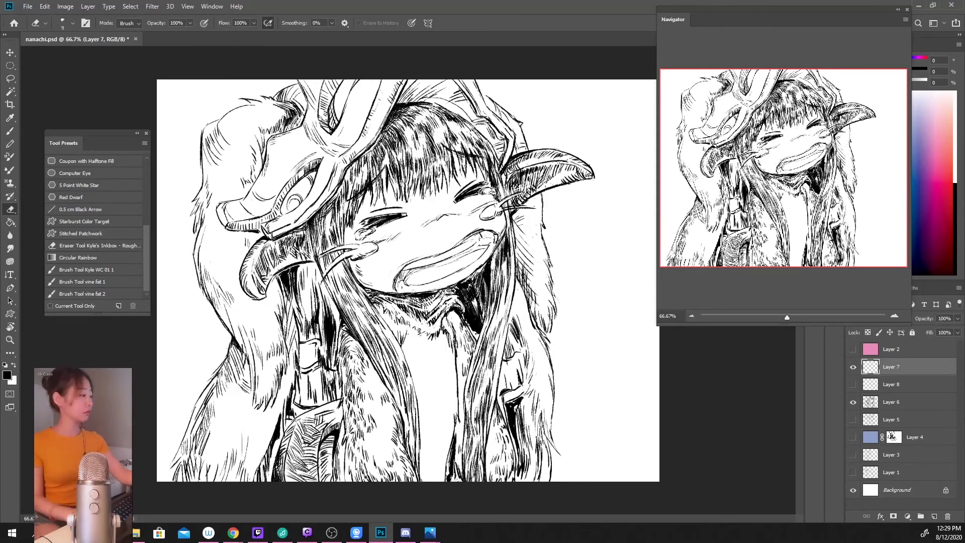
{"action": "left_click_drag", "start_coordinate": [462, 242], "coordinate": [496, 232]}
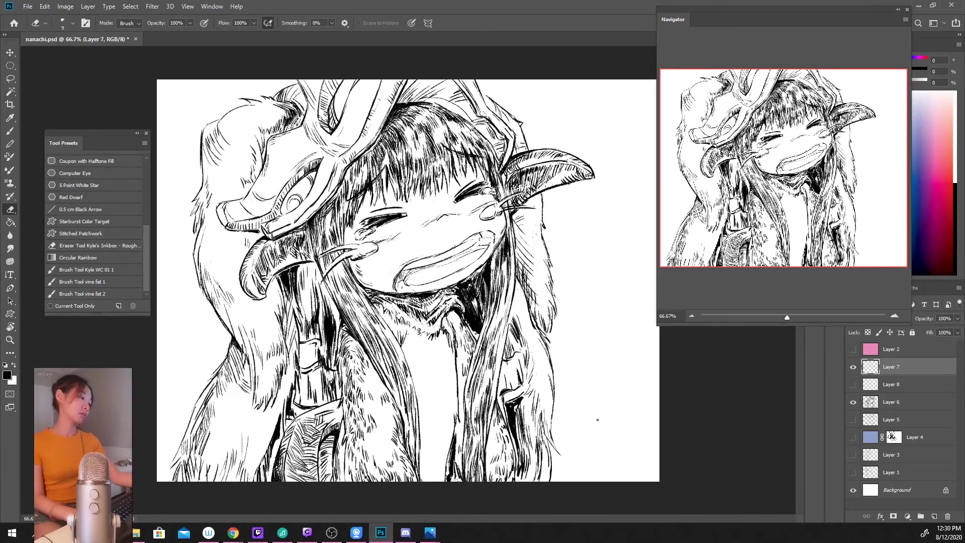
{"action": "left_click", "coordinate": [894, 402]}
{"action": "key", "text": "b"}
{"action": "key", "text": "alt+bracketright"}
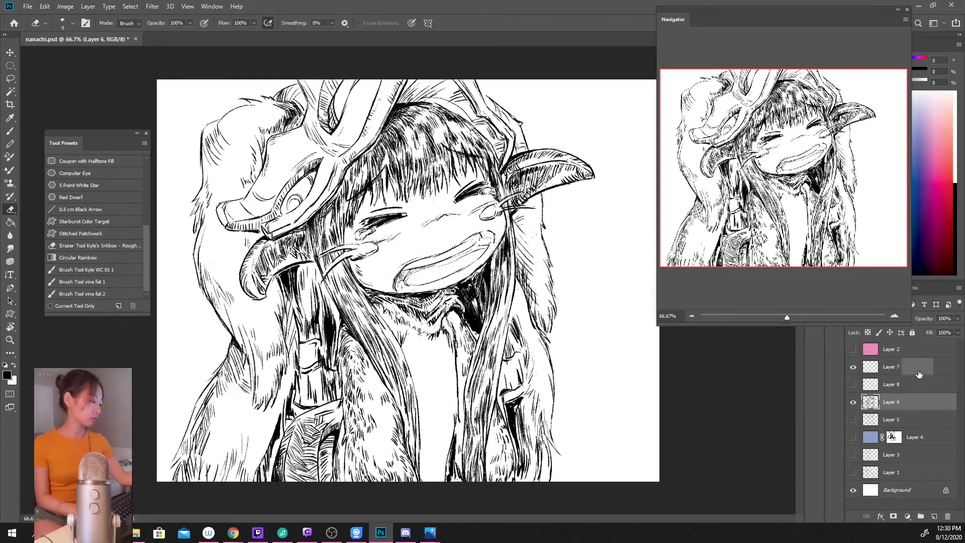
{"action": "key", "text": "e"}
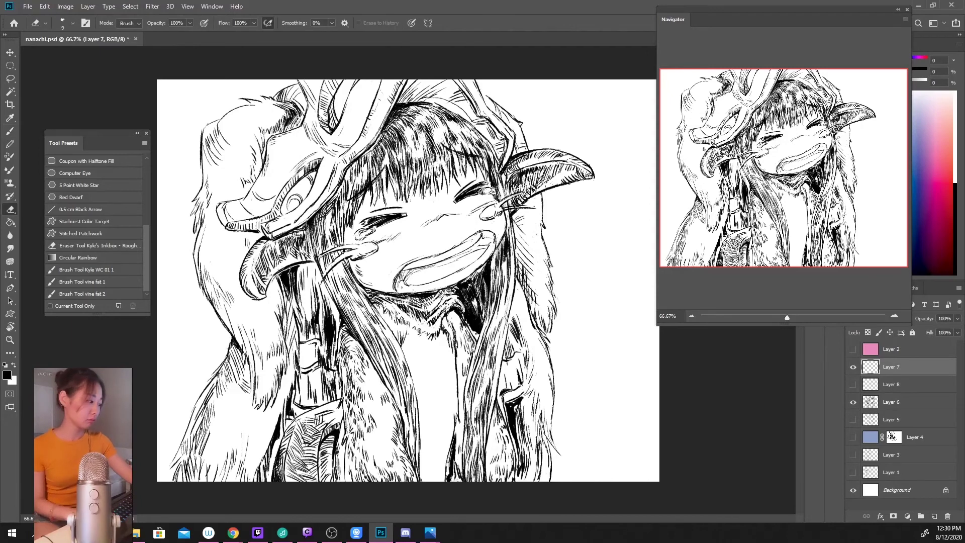
{"action": "key", "text": "alt+Tab"}
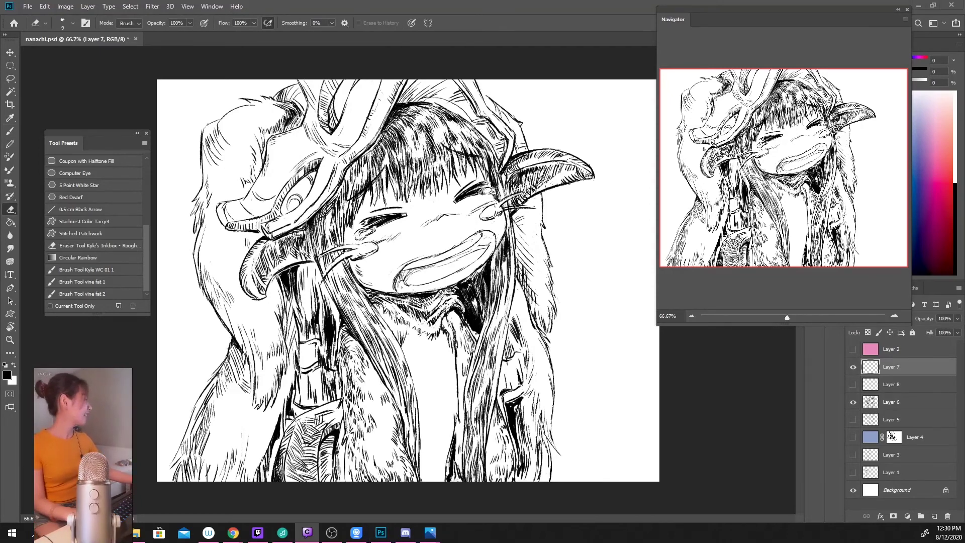
{"action": "left_click", "coordinate": [459, 239]}
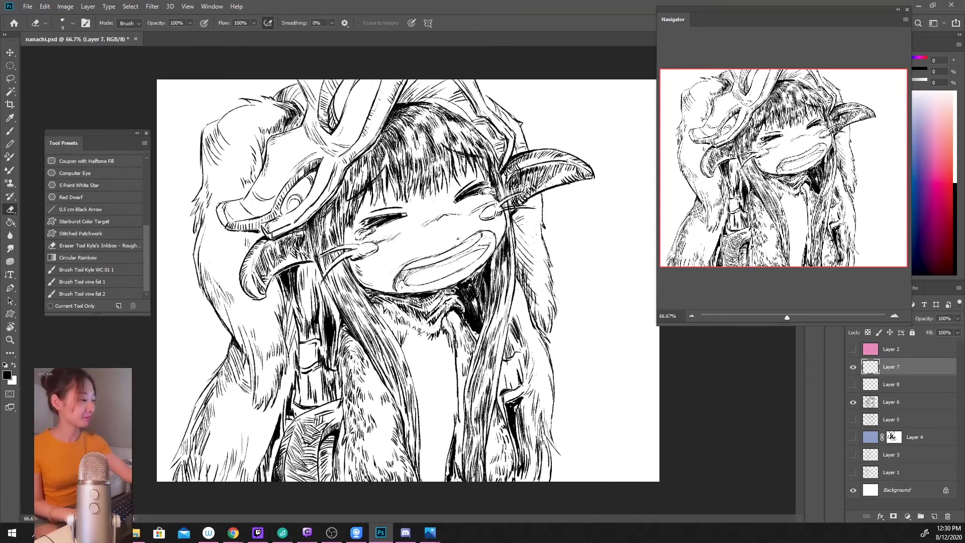
Step: Ink long shading strokes inside the open mouth, following the upper lip from the left to the right corner
{"action": "key", "text": "b"}
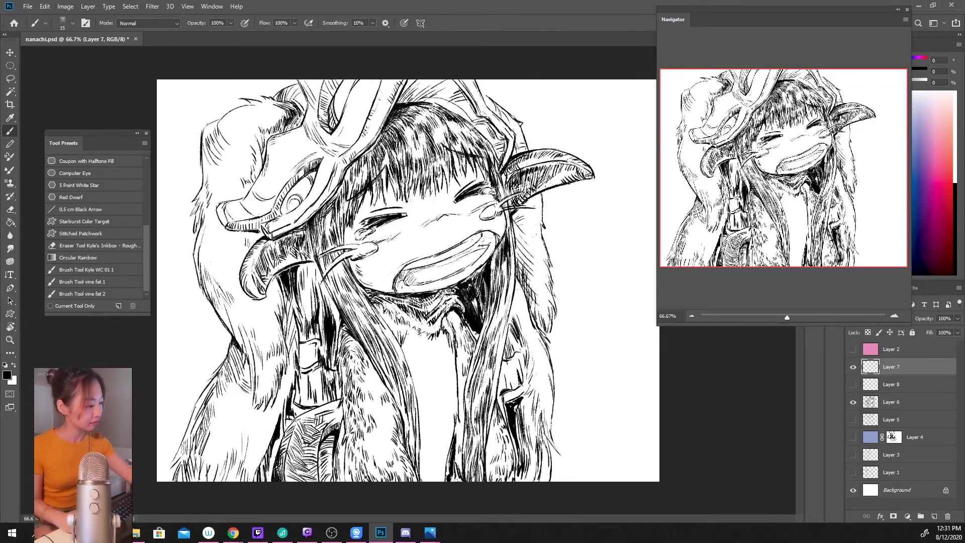
{"action": "key", "text": "e"}
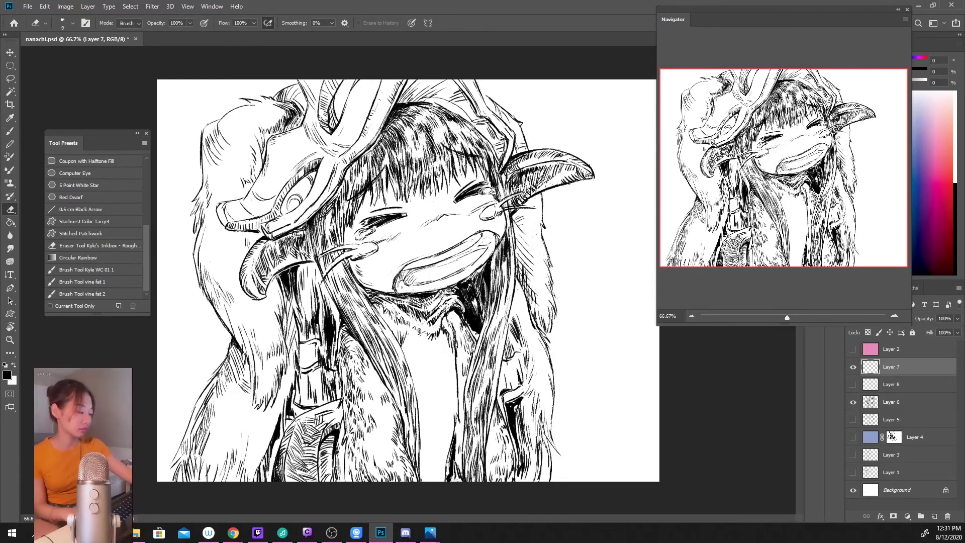
{"action": "key", "text": "b"}
{"action": "left_click_drag", "start_coordinate": [405, 277], "coordinate": [480, 249]}
{"action": "left_click_drag", "start_coordinate": [432, 270], "coordinate": [496, 242]}
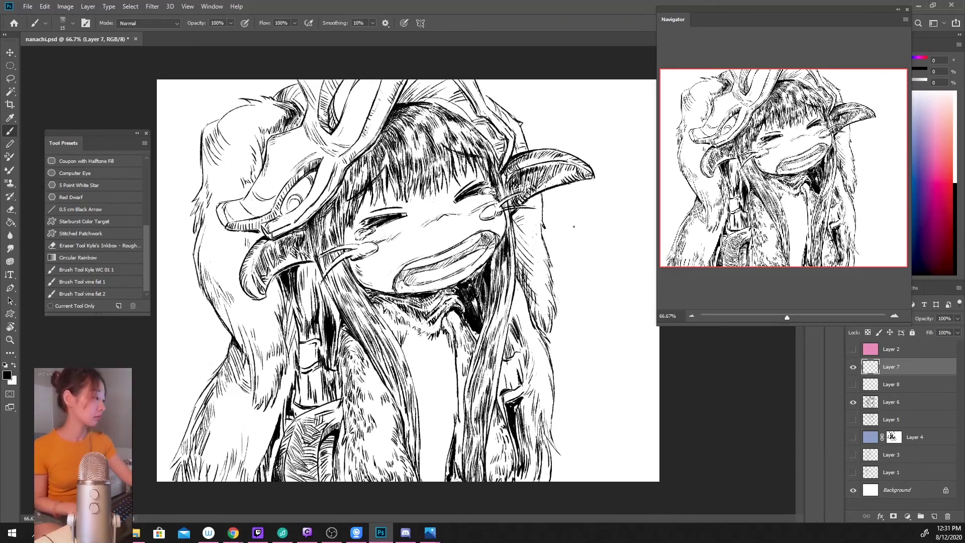
Step: Darken the inside corners of the open mouth with short ink strokes on Layer 7
{"action": "mouse_move", "coordinate": [491, 246]}
{"action": "left_mouse_down"}
{"action": "mouse_move", "coordinate": [497, 238]}
{"action": "mouse_move", "coordinate": [481, 234]}
{"action": "mouse_move", "coordinate": [494, 246]}
{"action": "left_mouse_up"}
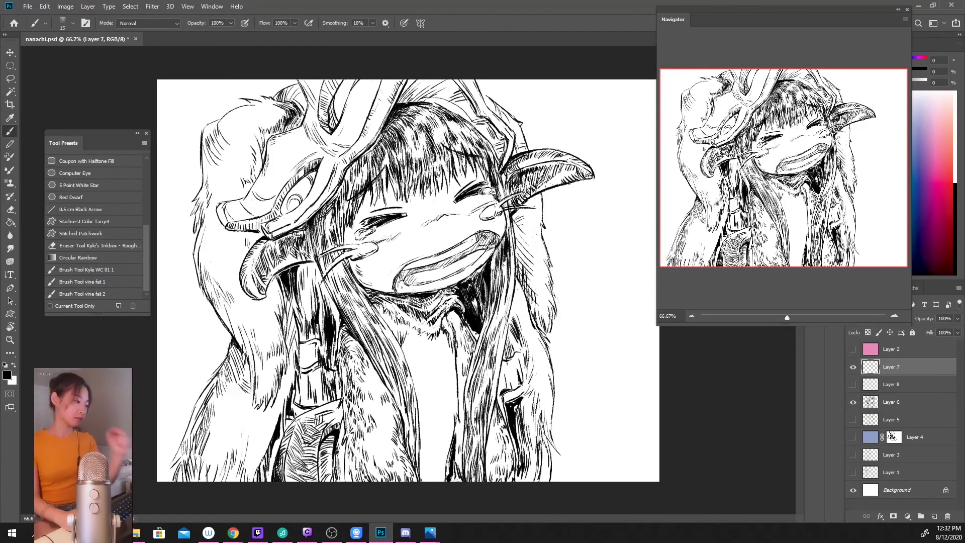
{"action": "mouse_move", "coordinate": [405, 272]}
{"action": "left_mouse_down"}
{"action": "mouse_move", "coordinate": [418, 261]}
{"action": "mouse_move", "coordinate": [414, 269]}
{"action": "left_mouse_up"}
{"action": "left_click_drag", "start_coordinate": [470, 253], "coordinate": [489, 241]}
{"action": "key", "text": "e"}
{"action": "key", "text": "b"}
{"action": "key", "text": "e"}
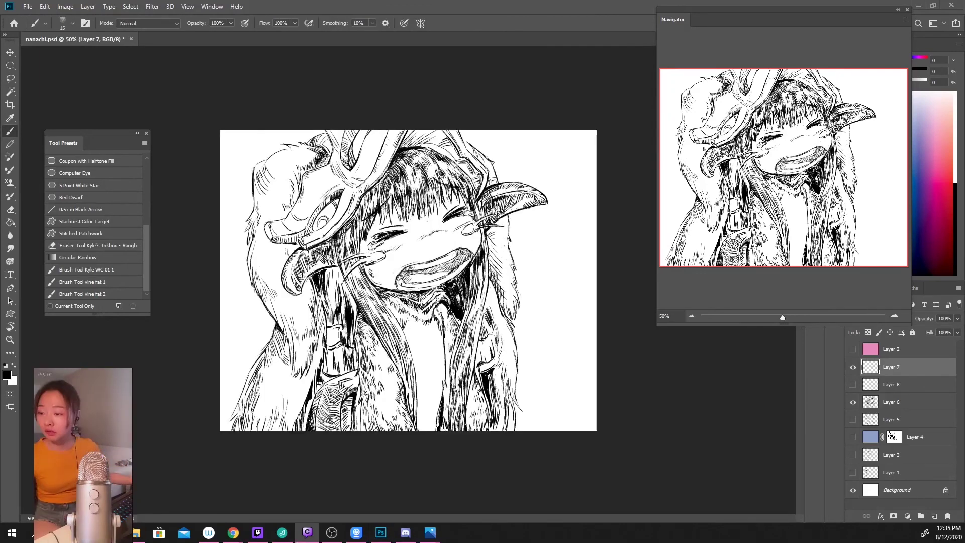